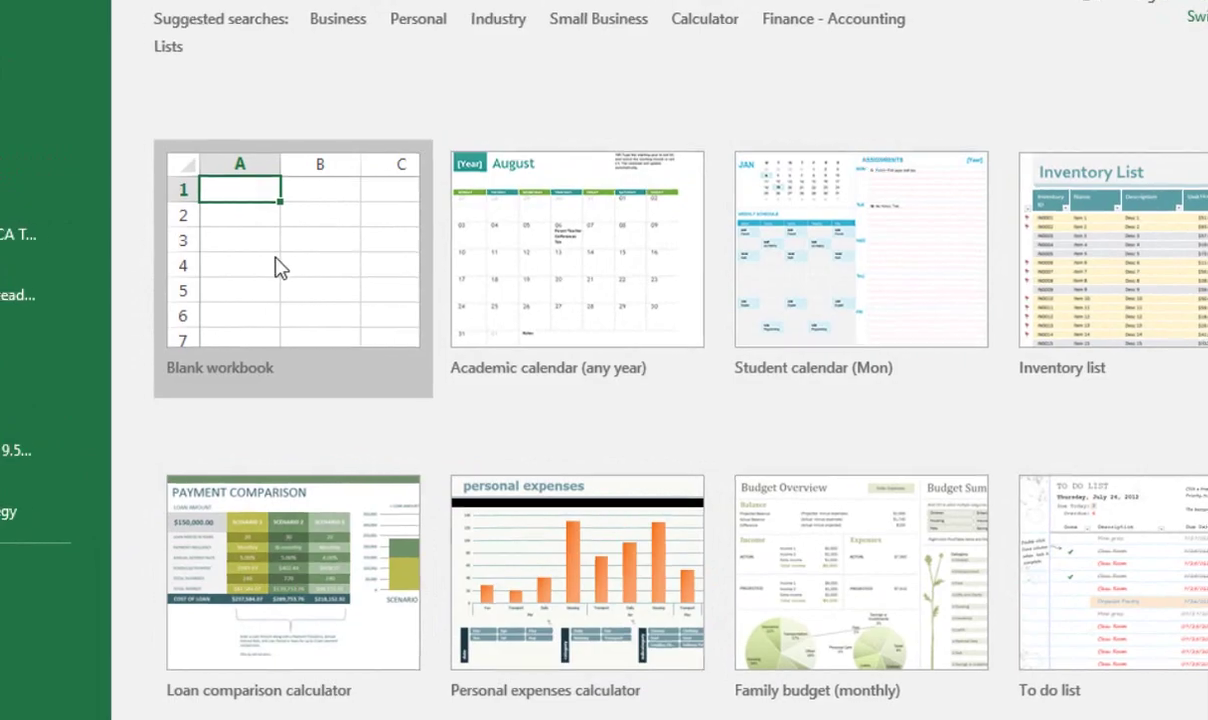
Create a new blank workbook
click(280, 262)
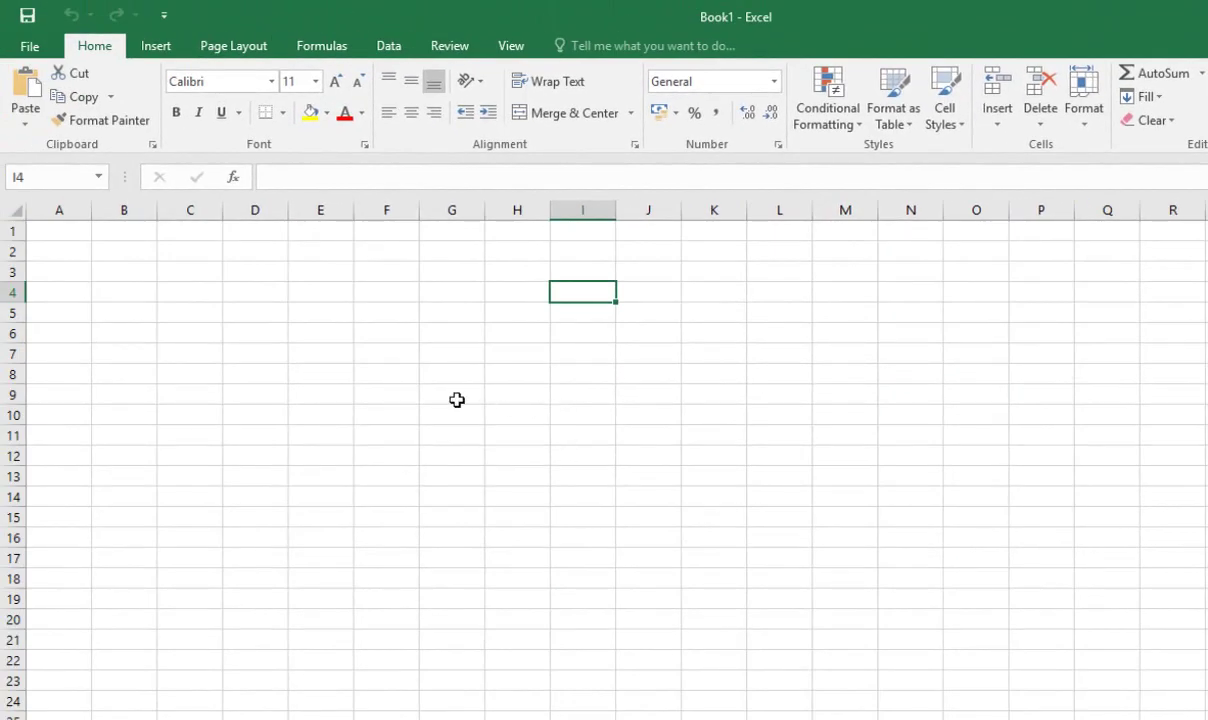
click(191, 329)
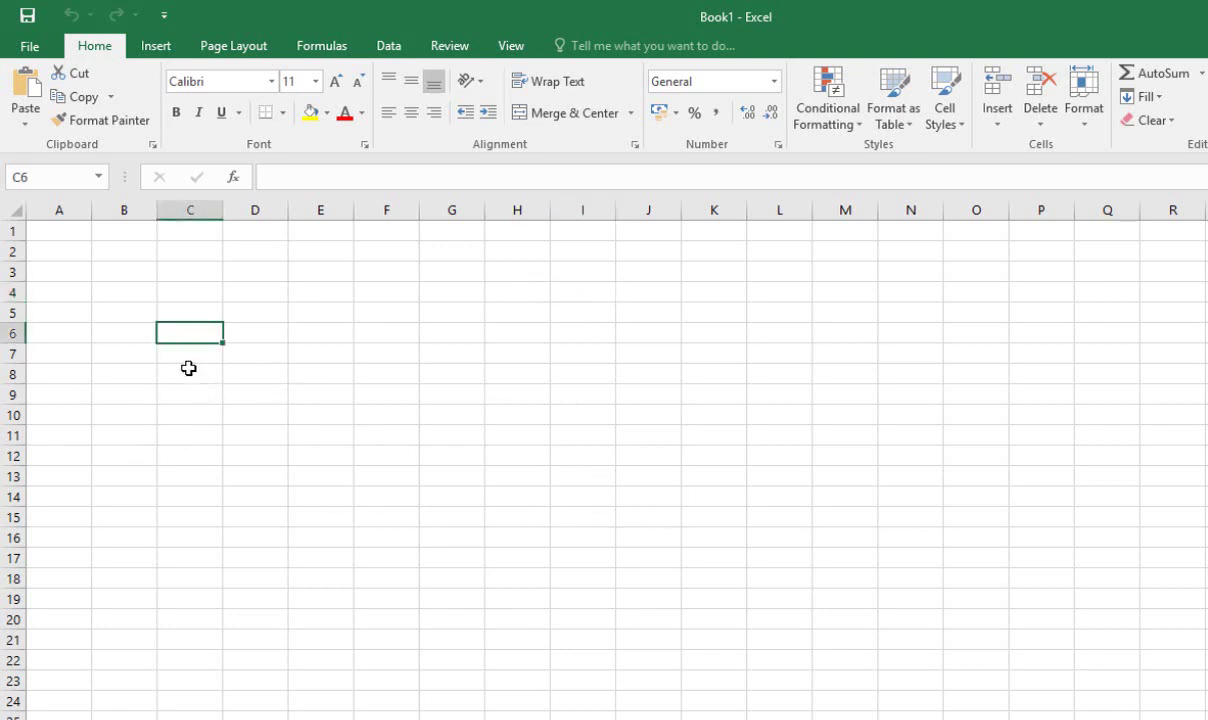
click(115, 283)
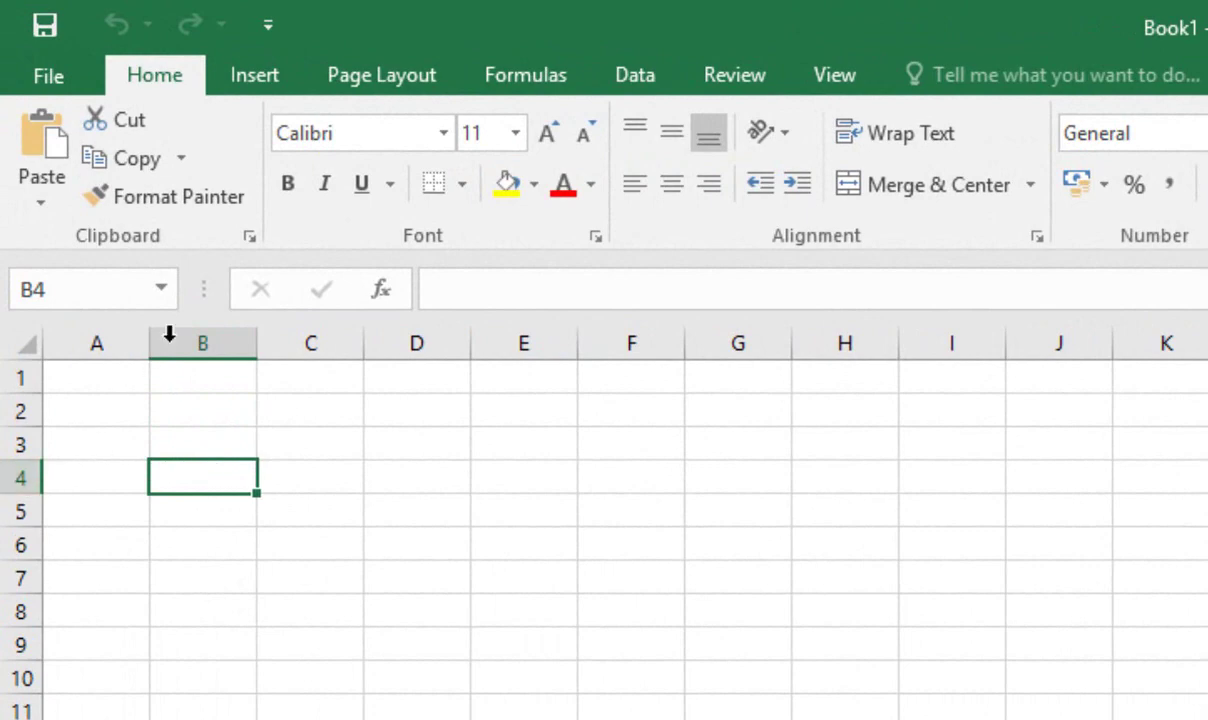
click(294, 414)
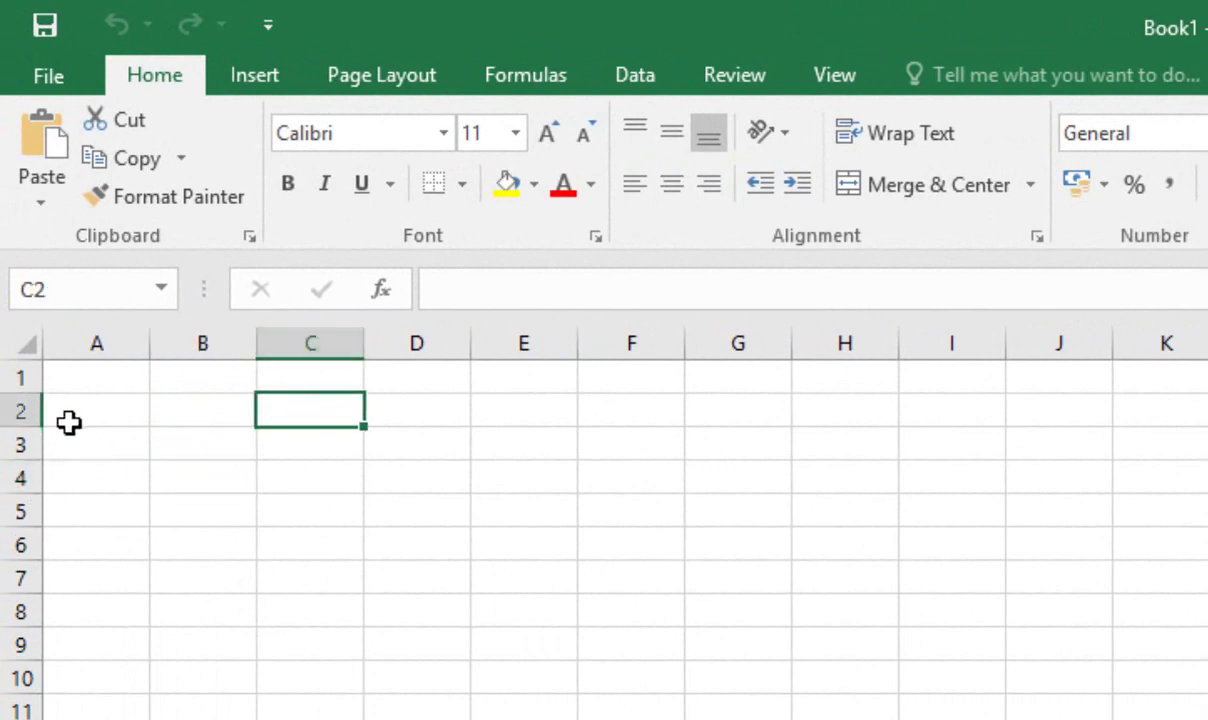
click(370, 452)
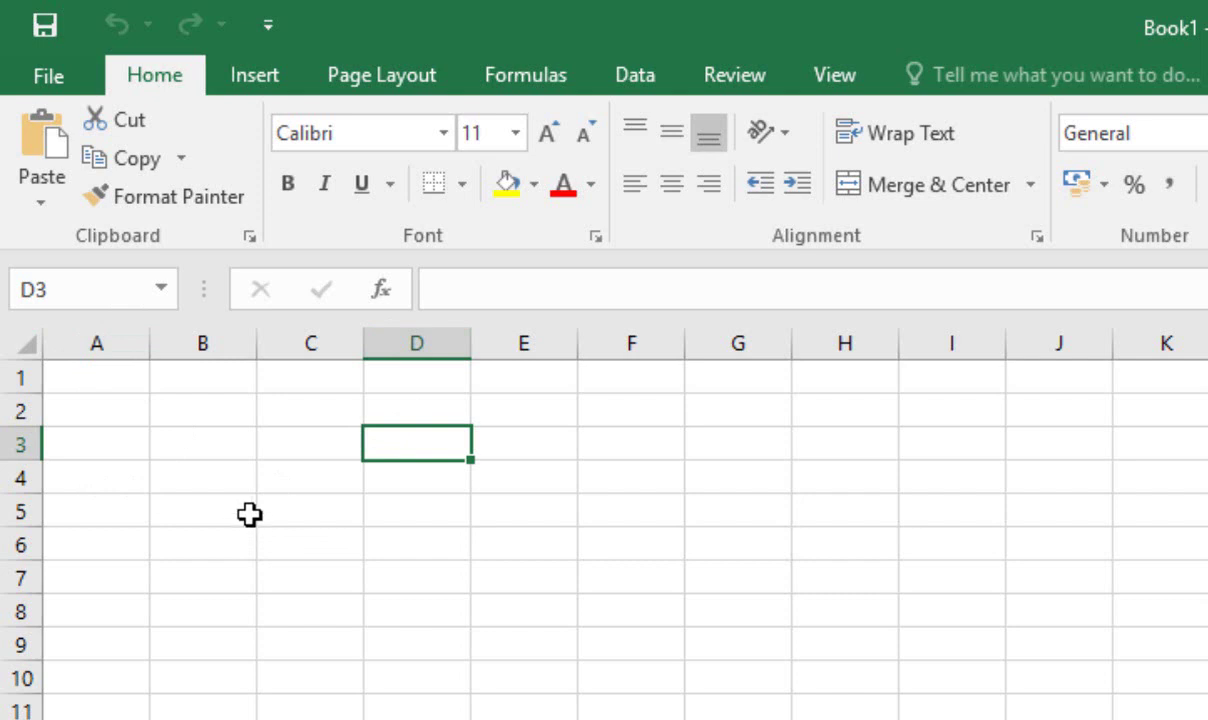
Enter the numbers 1, 2 and 3 in cells B3, C3 and D3
click(226, 457)
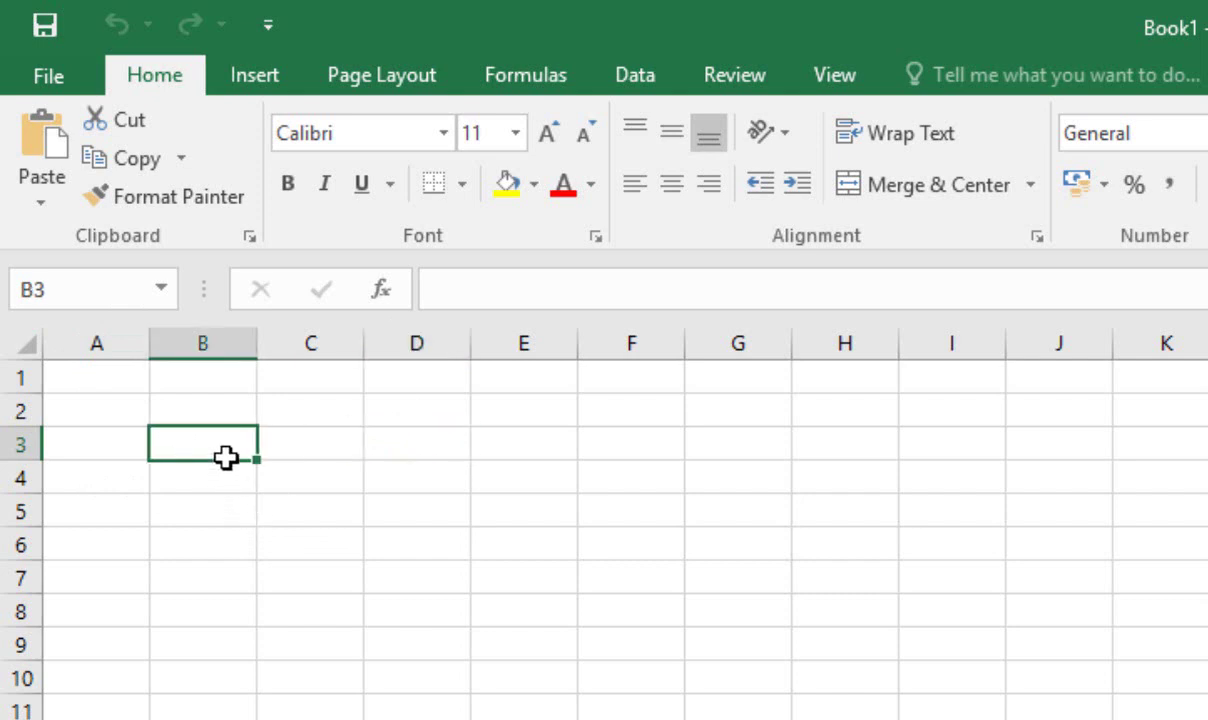
text(1)
key(Right)
text(2)
key(Right)
text(3)
key(Return)
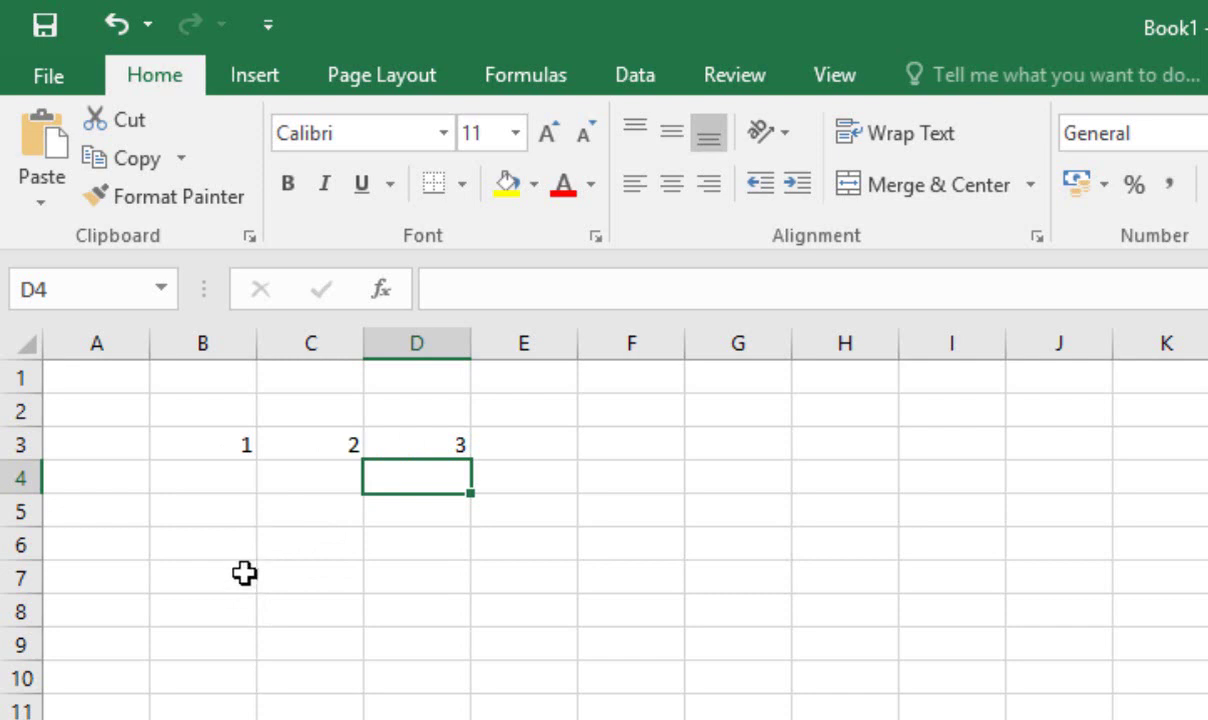
Extend the number series in B3:D3 across row 3 to column O with AutoFill
click(207, 445)
drag(207, 445, 412, 450)
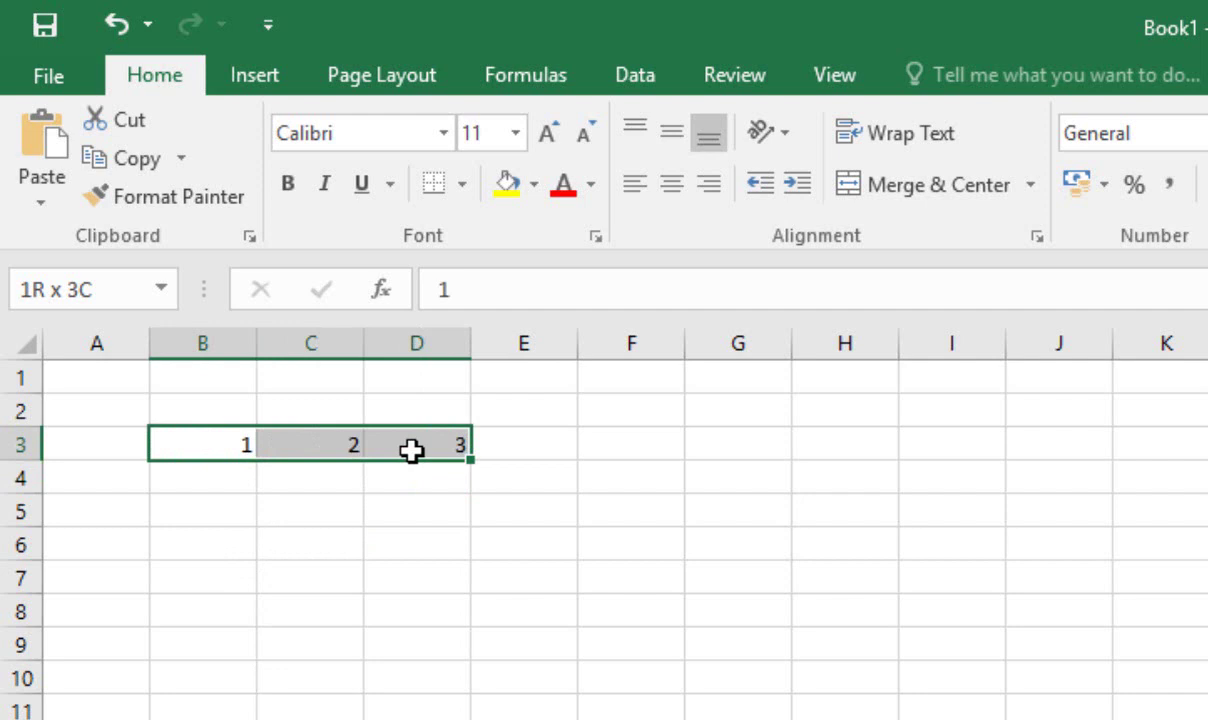
drag(412, 450, 411, 450)
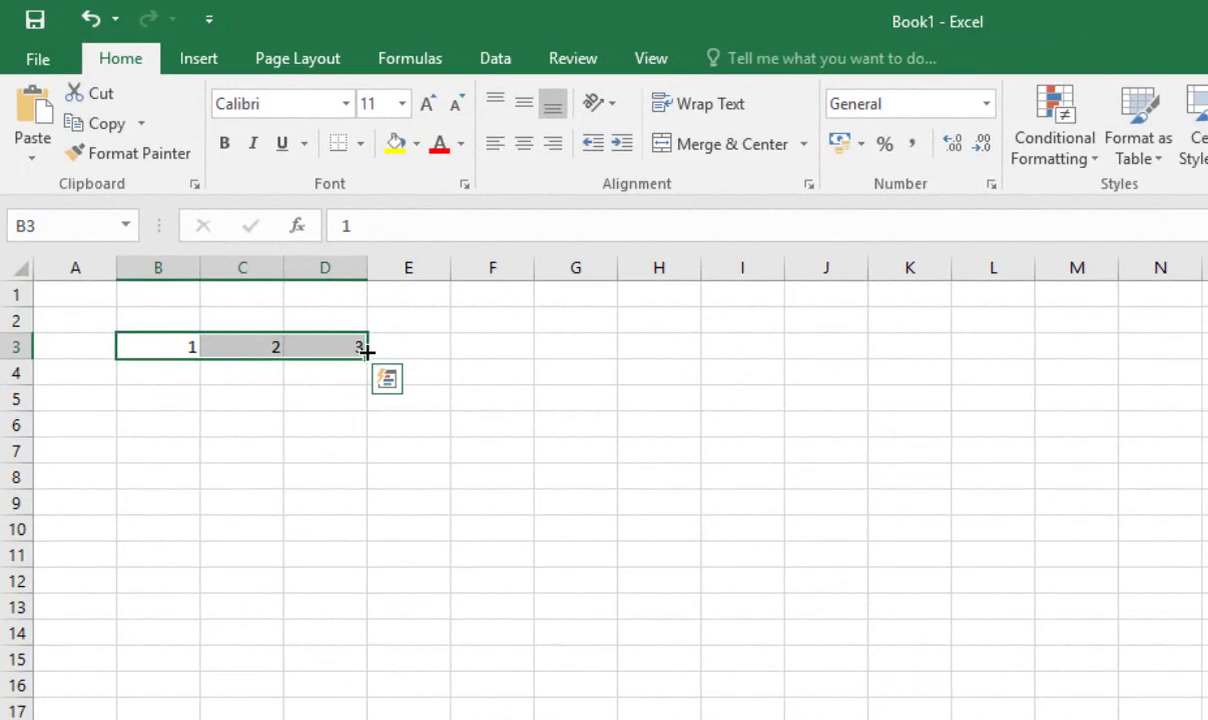
drag(367, 355, 1200, 353)
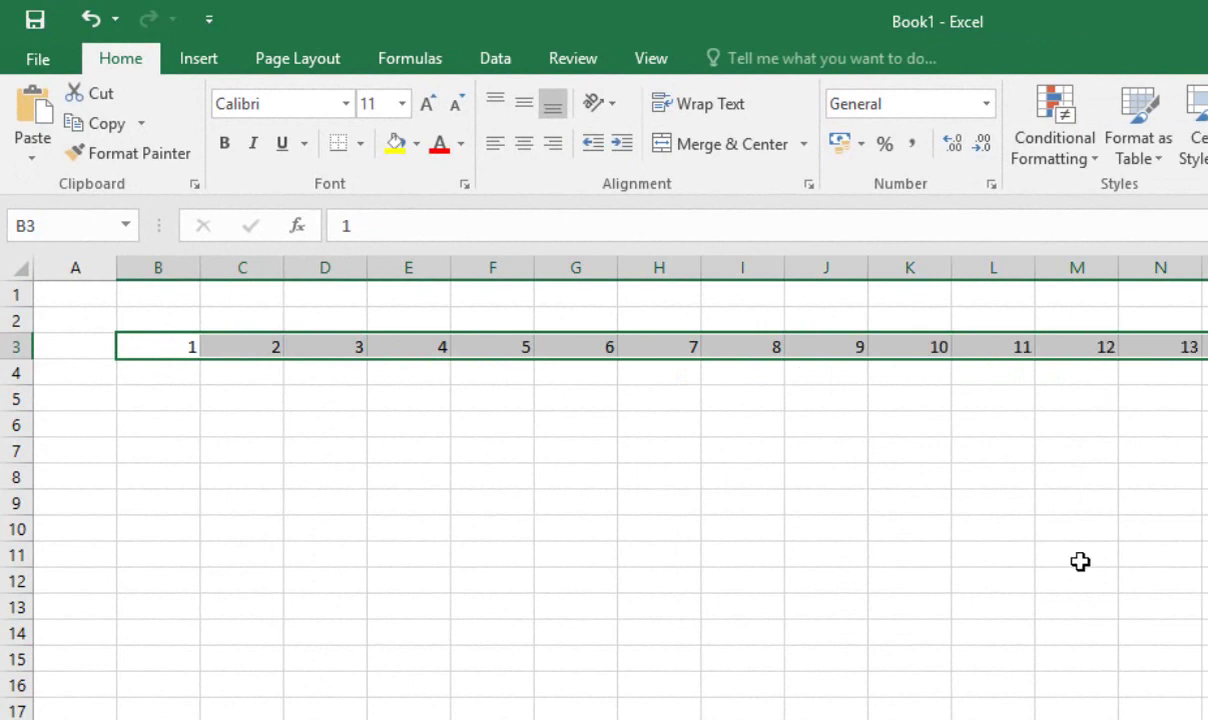
click(850, 458)
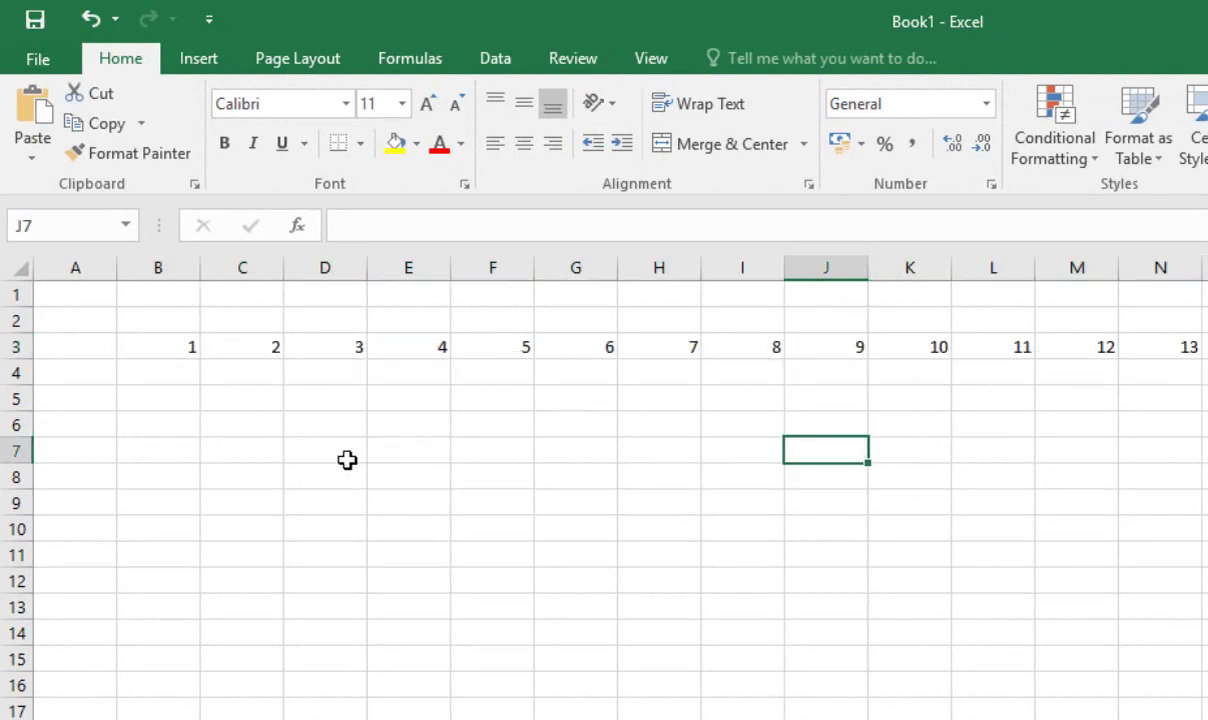
Enter 2 in cell B4 and 3 in cell B5
click(187, 378)
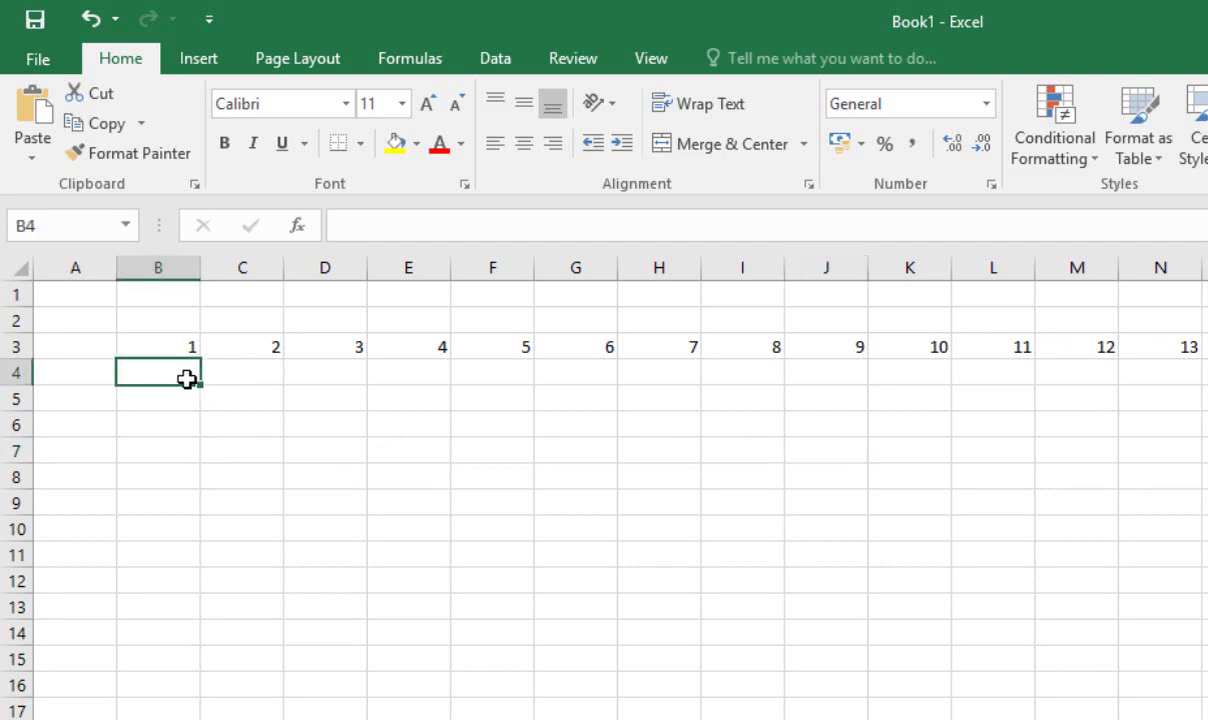
text(2)
key(Return)
text(3)
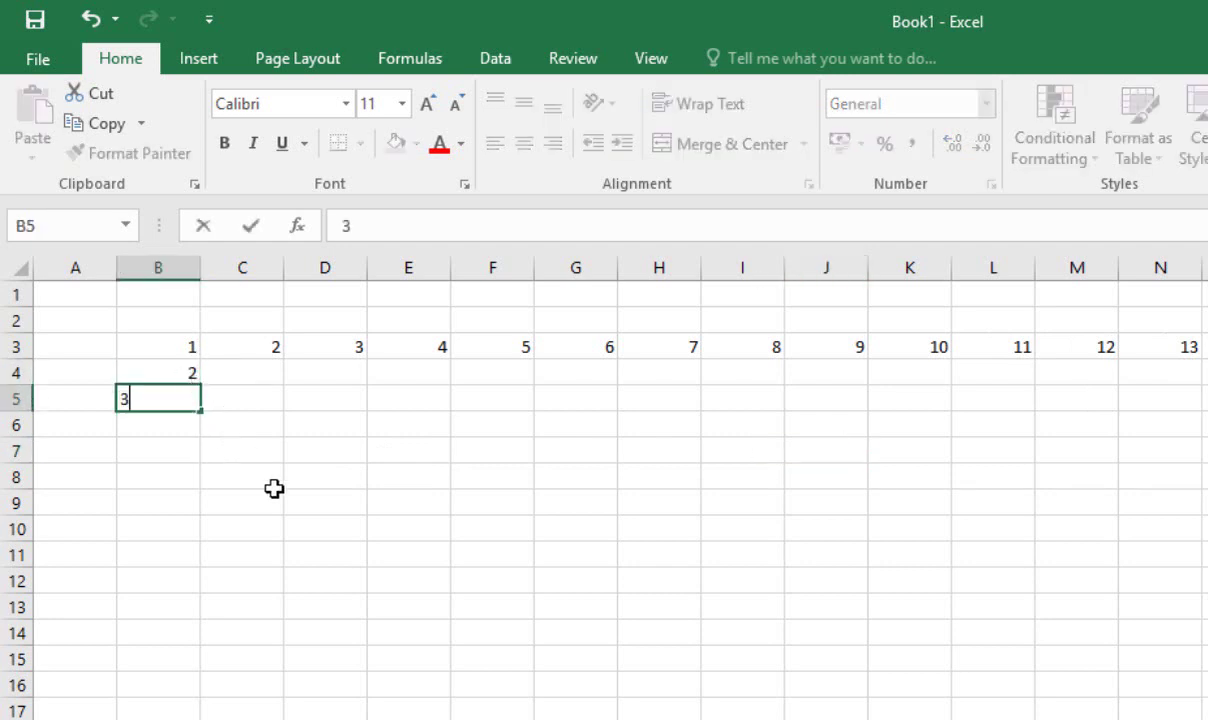
key(Right)
Enter 4 in C4 and 6 in D4, and extend the series in B4:D4 across row 4 to column M
key(Up)
text(4)
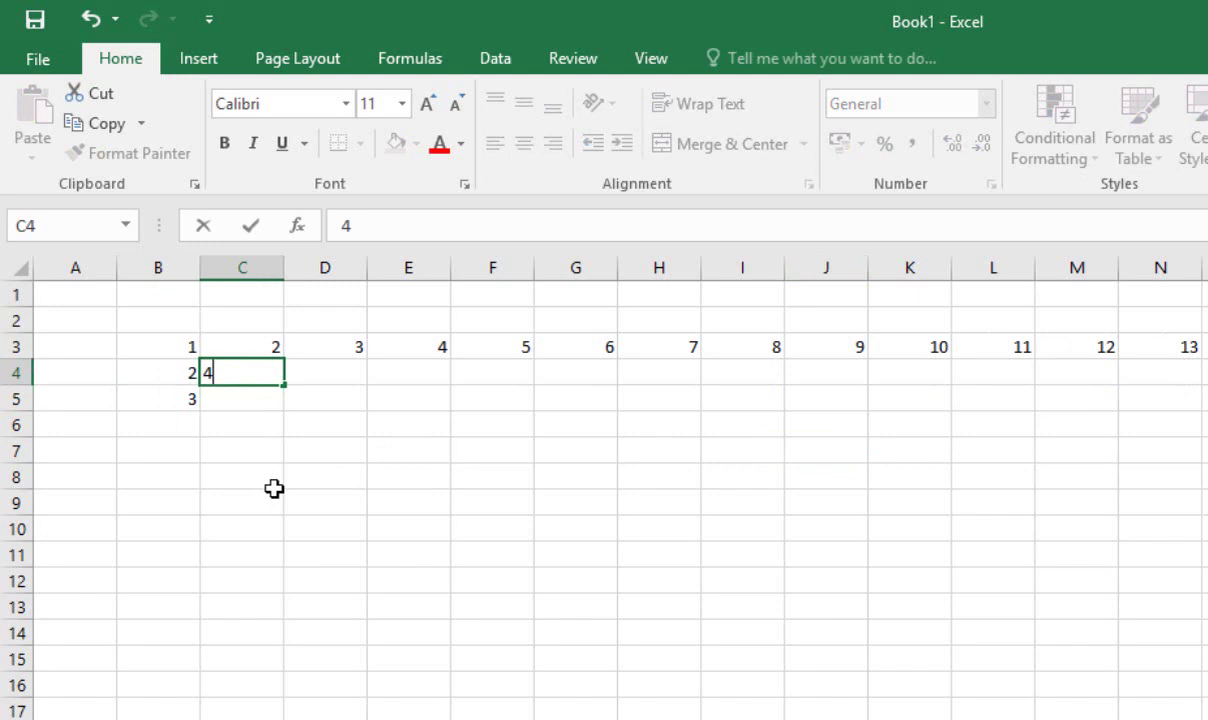
key(Right)
text(6)
key(Right)
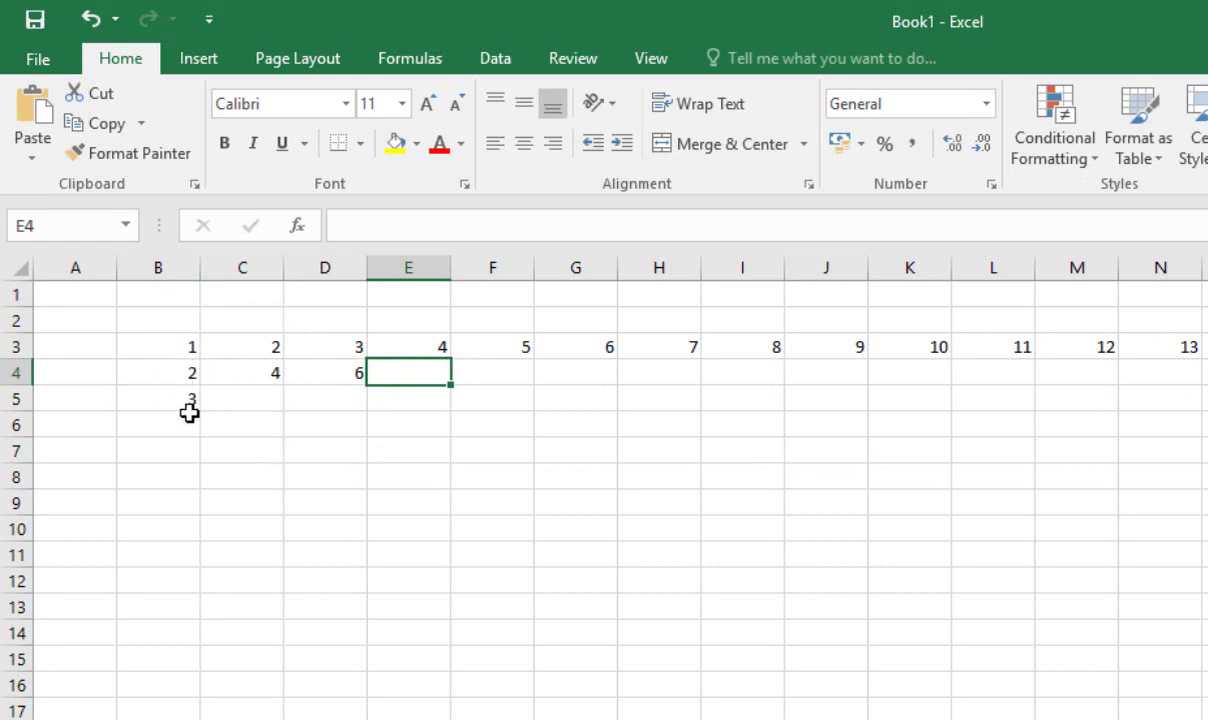
drag(177, 373, 1105, 375)
click(672, 455)
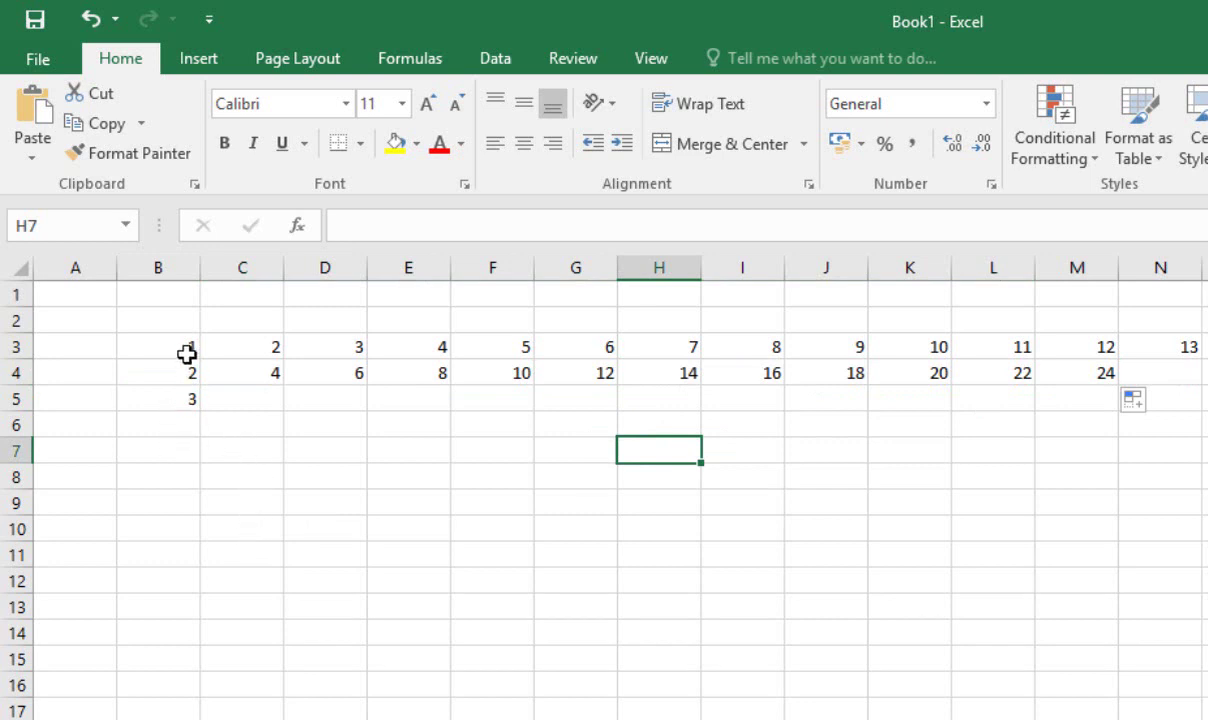
Fill the series in columns B through M down to row 14 to build the 12-by-12 multiplication table
drag(187, 348, 181, 655)
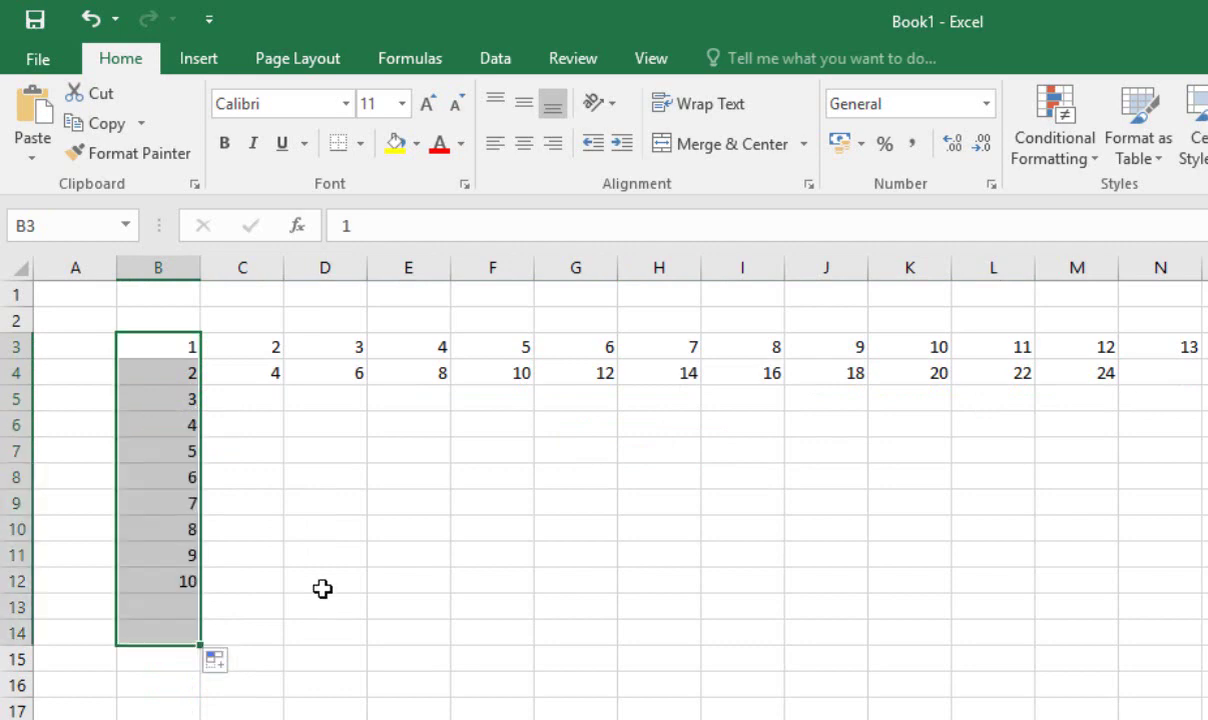
click(324, 588)
drag(264, 344, 246, 640)
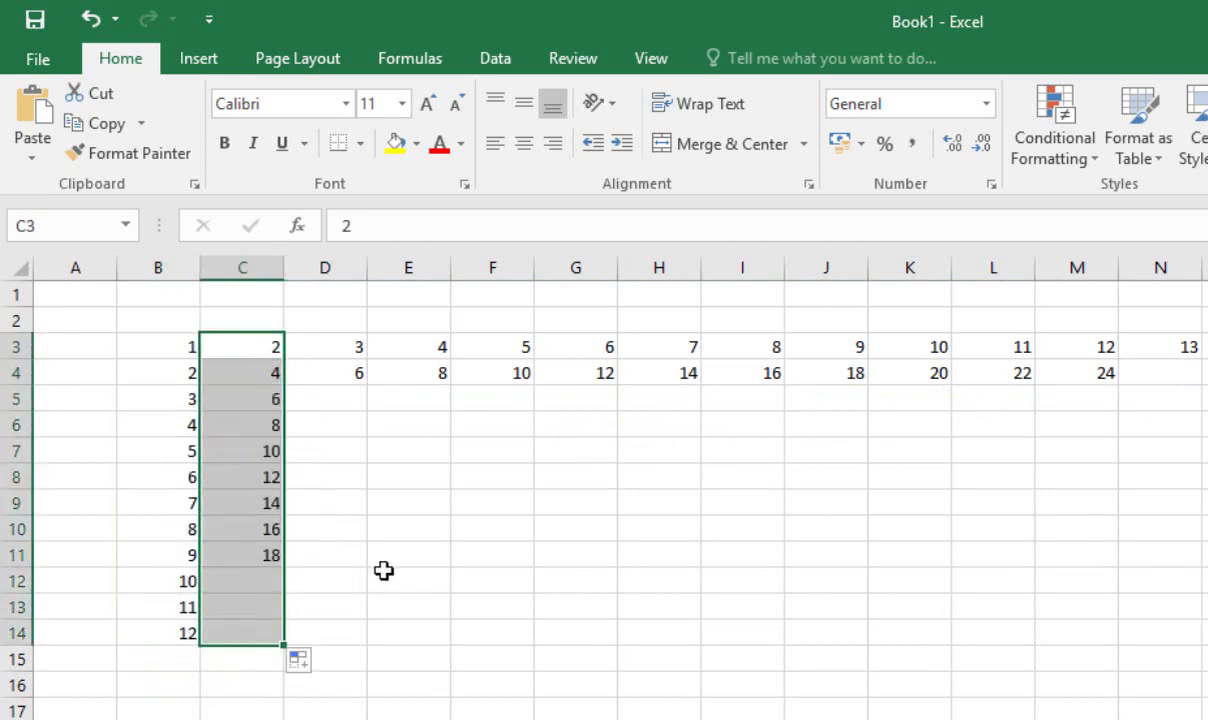
click(400, 574)
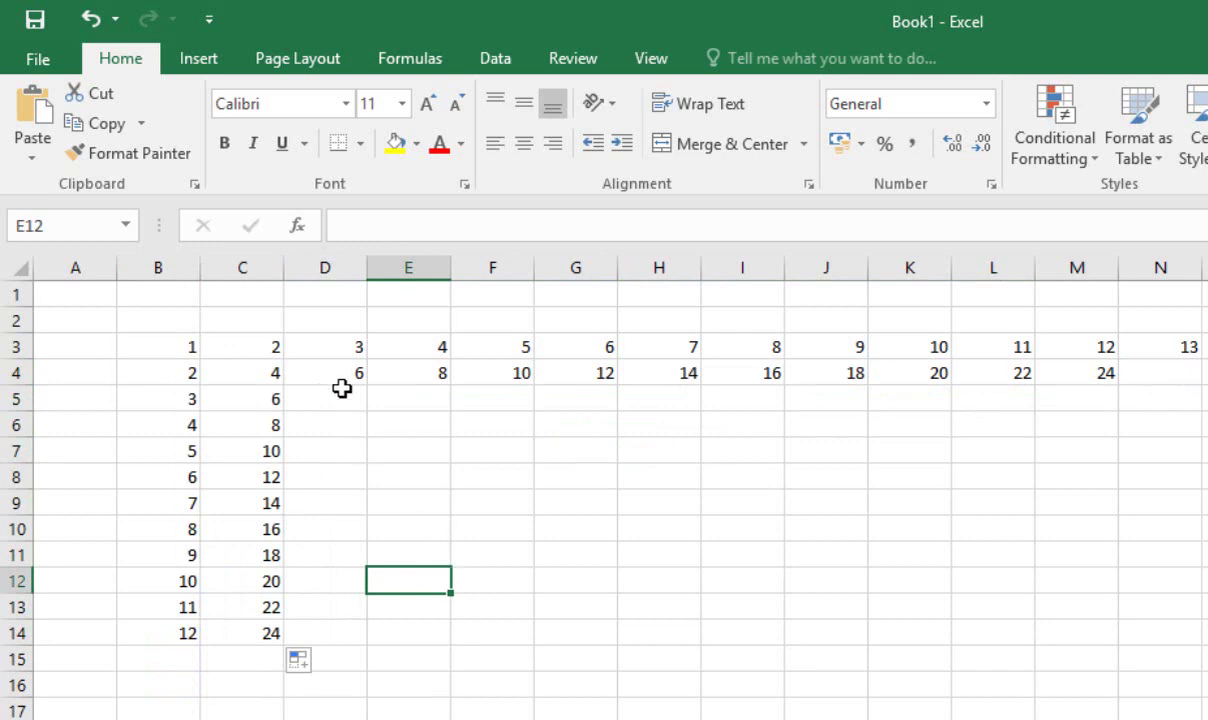
drag(318, 343, 1087, 650)
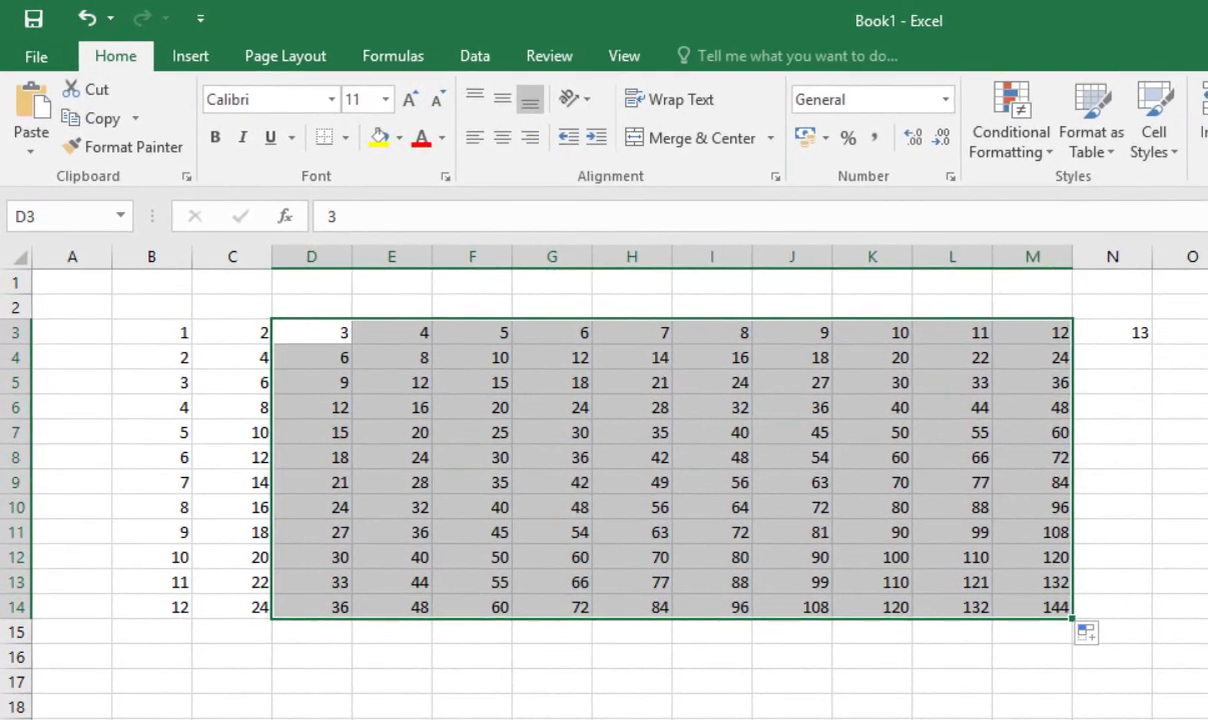
click(829, 695)
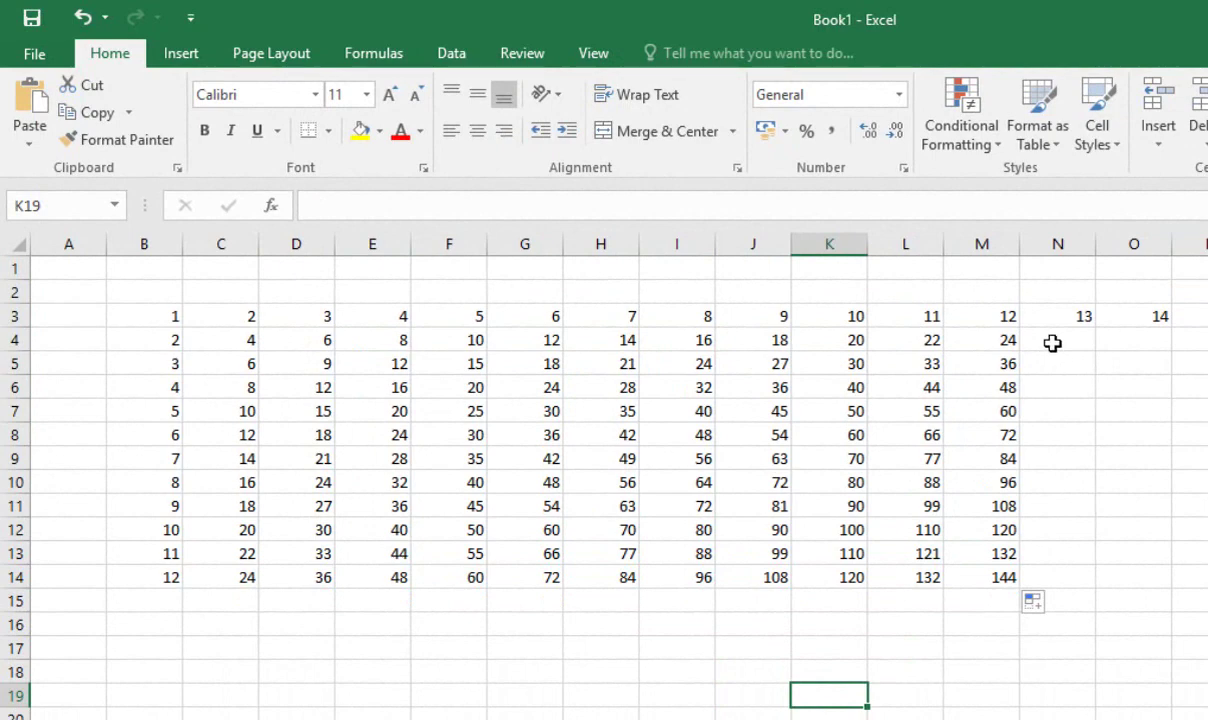
Delete the extra numbers 13 and 14 from cells N3 and O3
click(1074, 320)
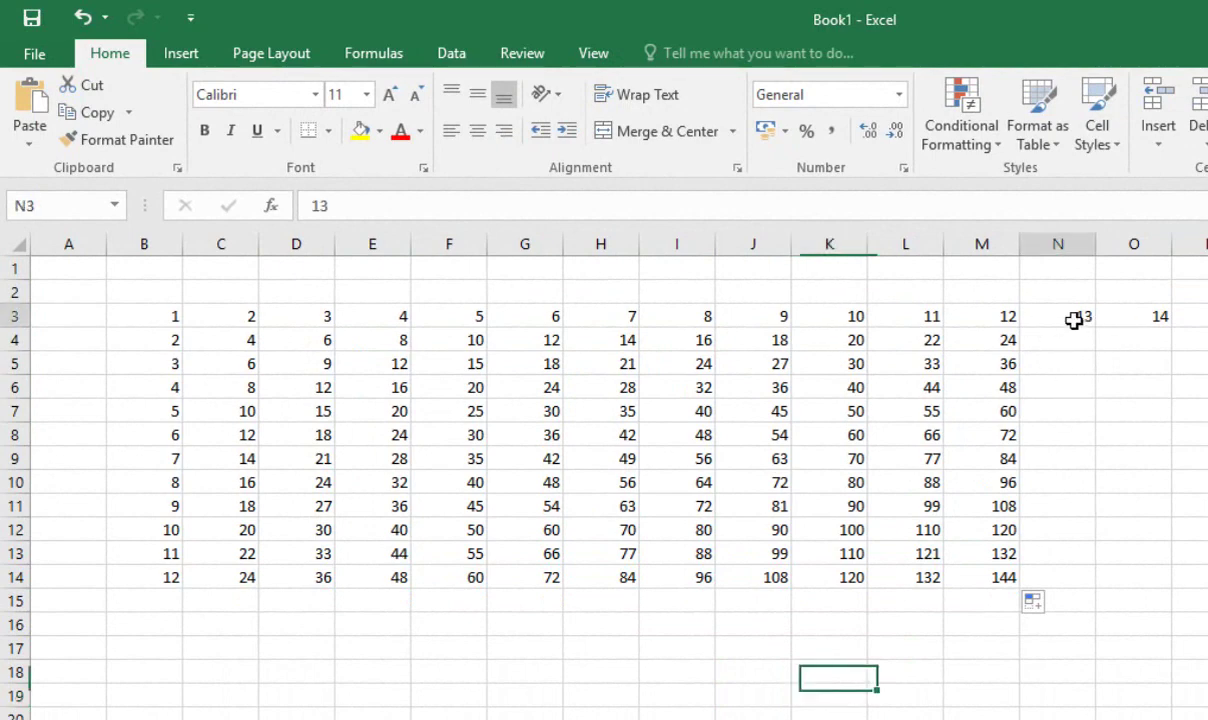
key(Delete)
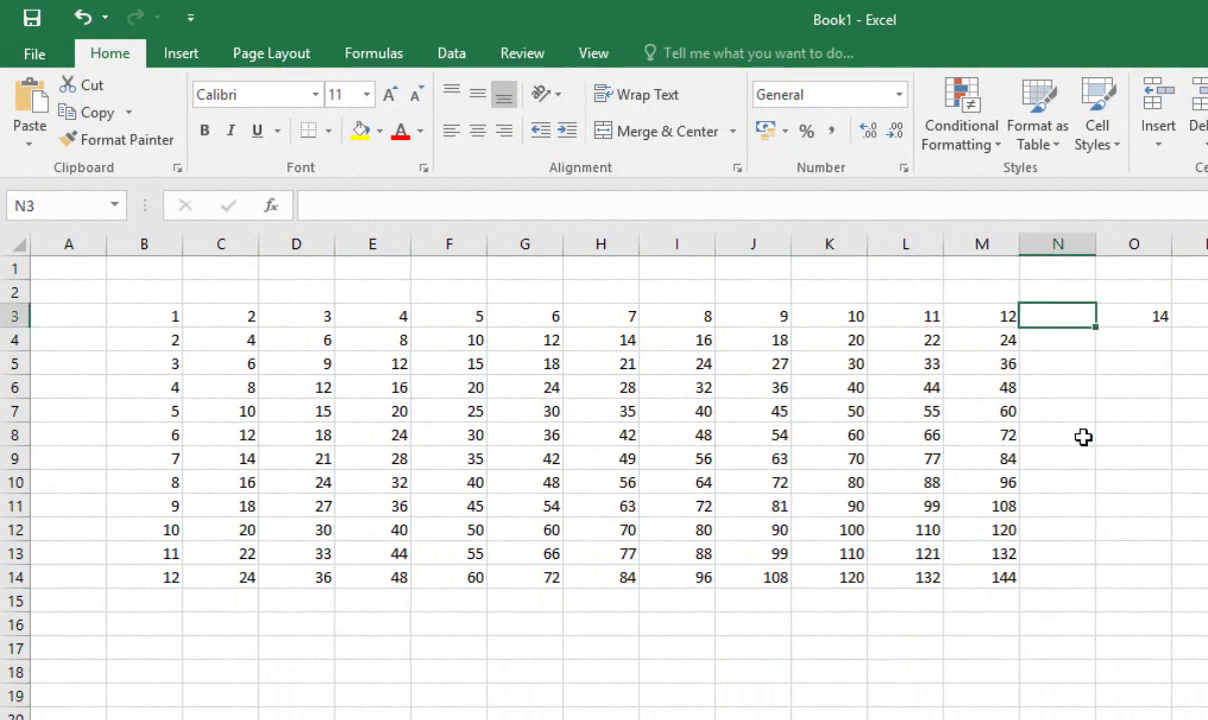
key(Right)
key(Delete)
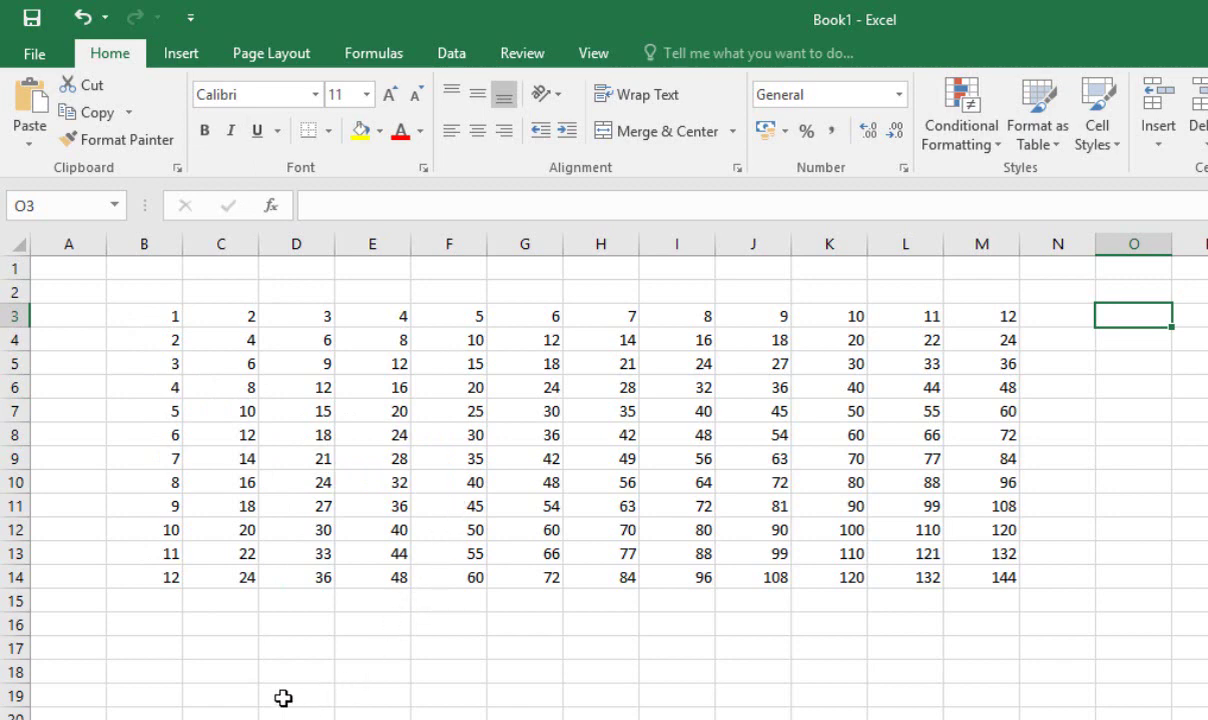
Enter 4 in cell D17 and 6 in cell D18, below the multiplication table
click(292, 649)
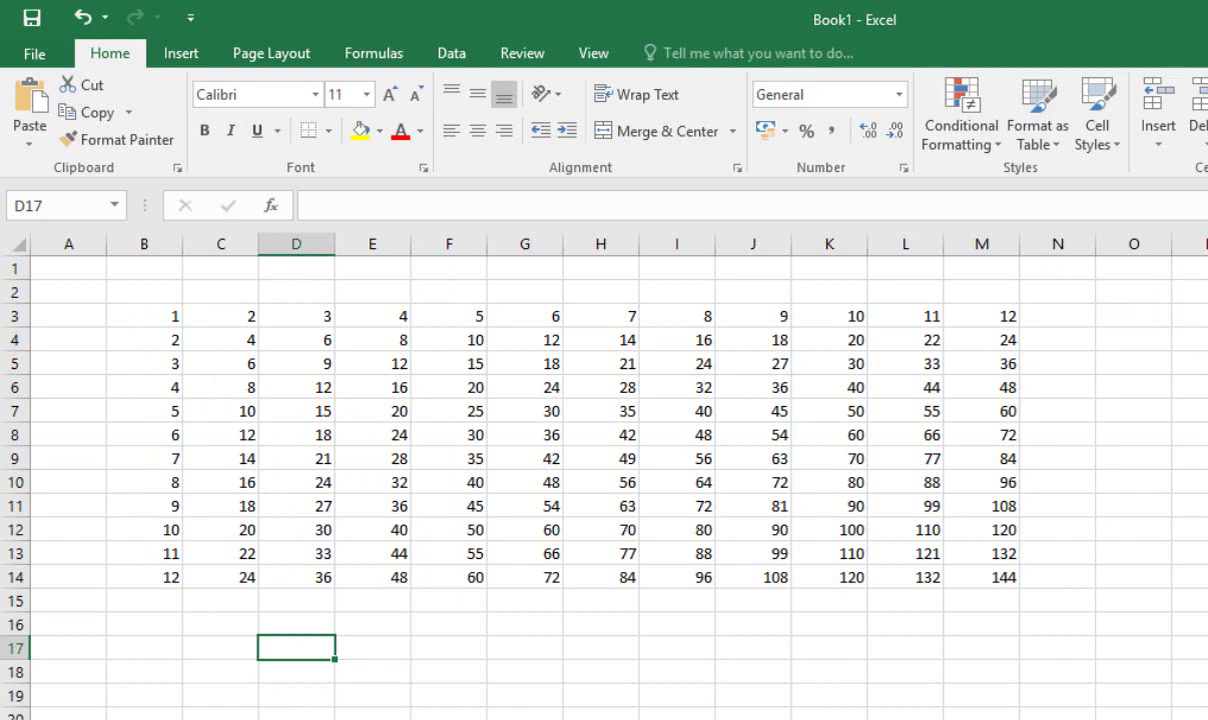
text(4)
key(Return)
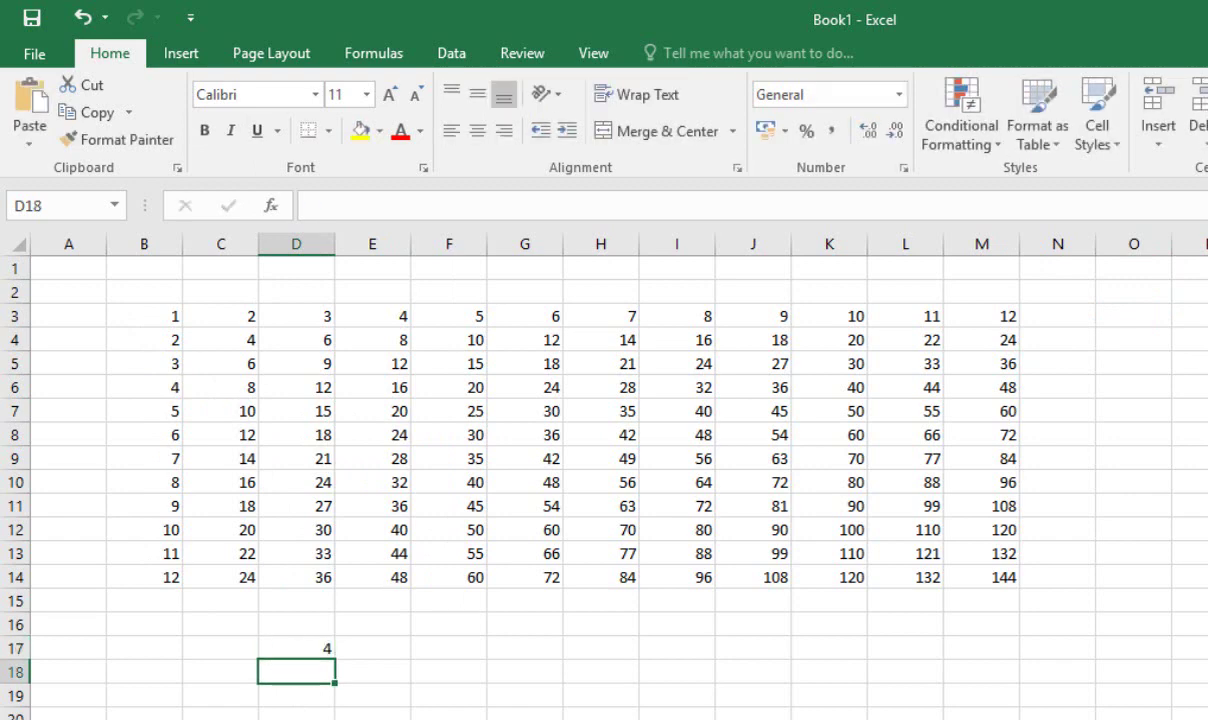
text(6)
key(Return)
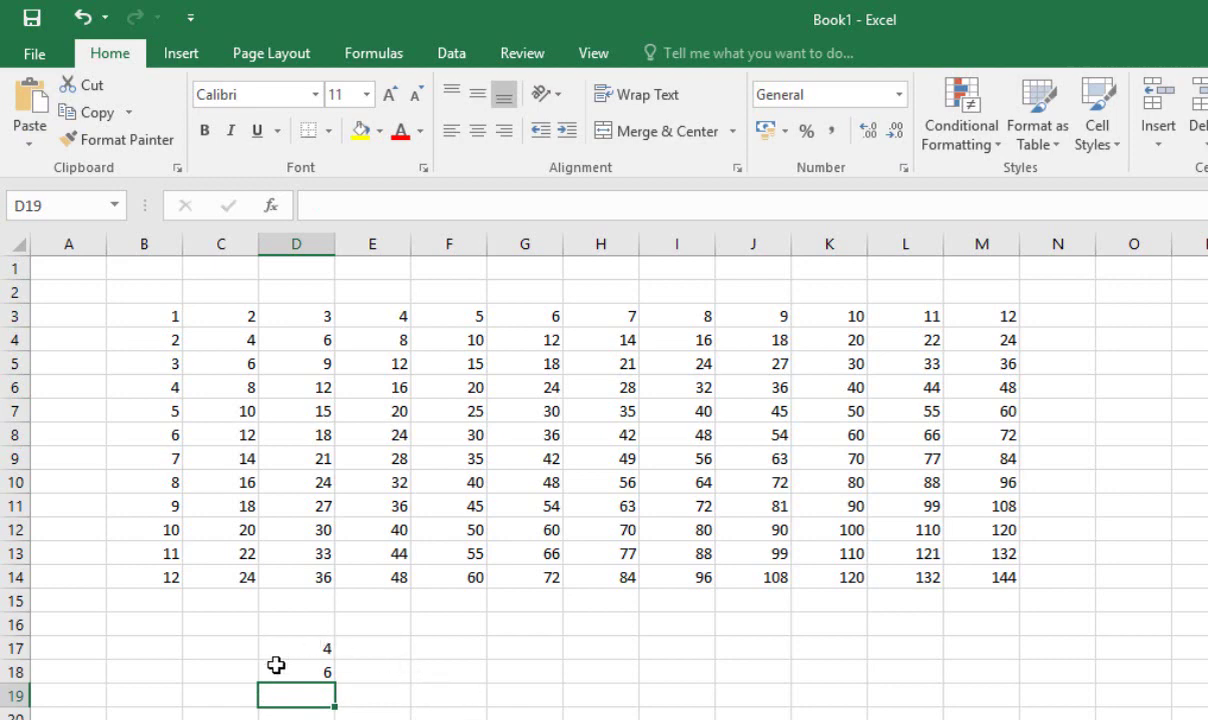
Enter the formula =4*6 in cell F17
click(453, 648)
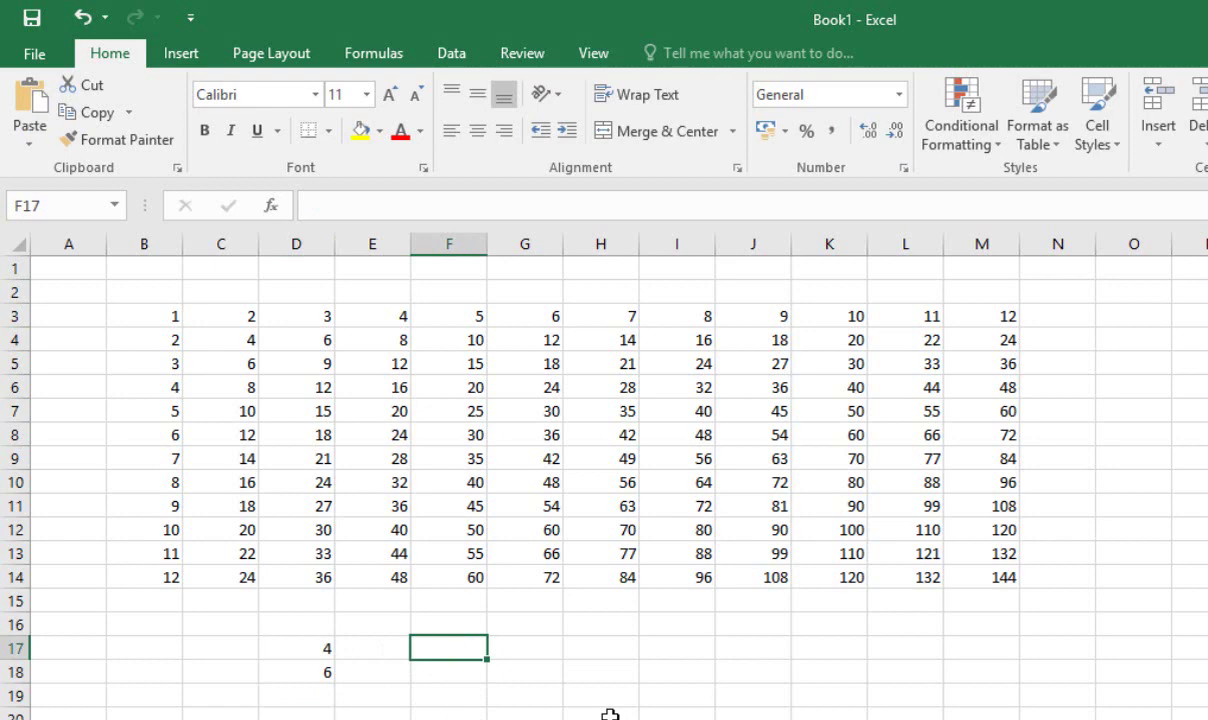
text(=)
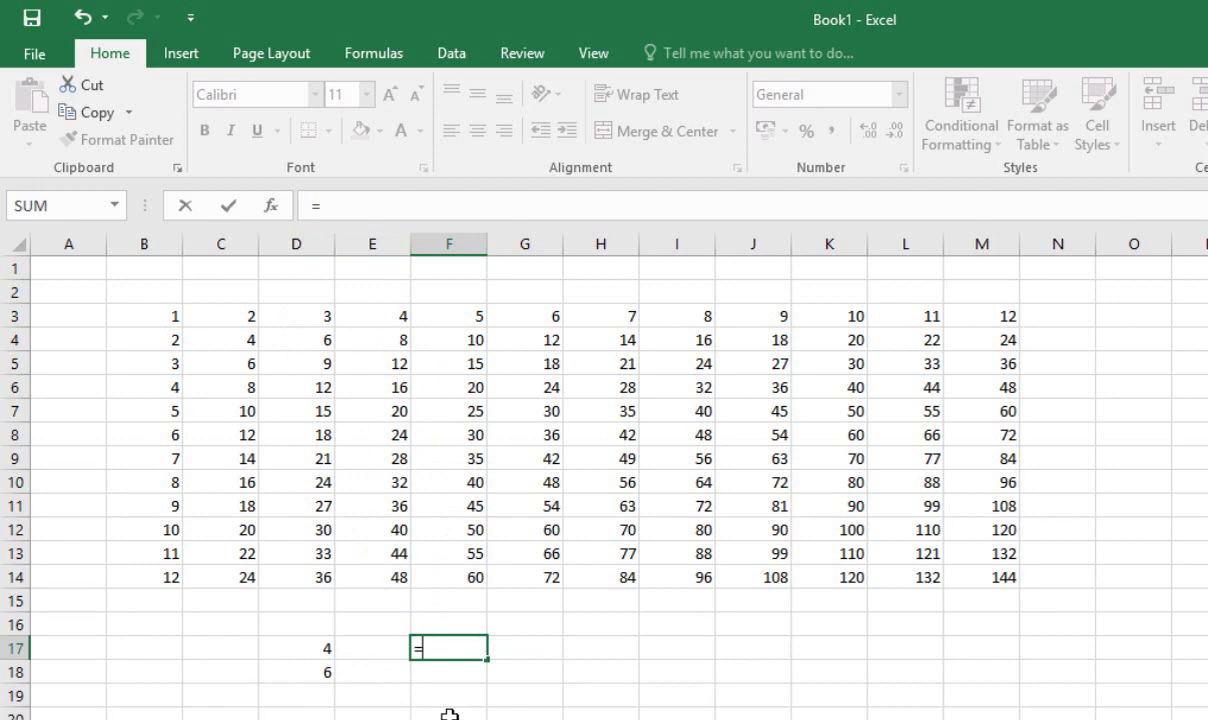
text(4)
text(*6)
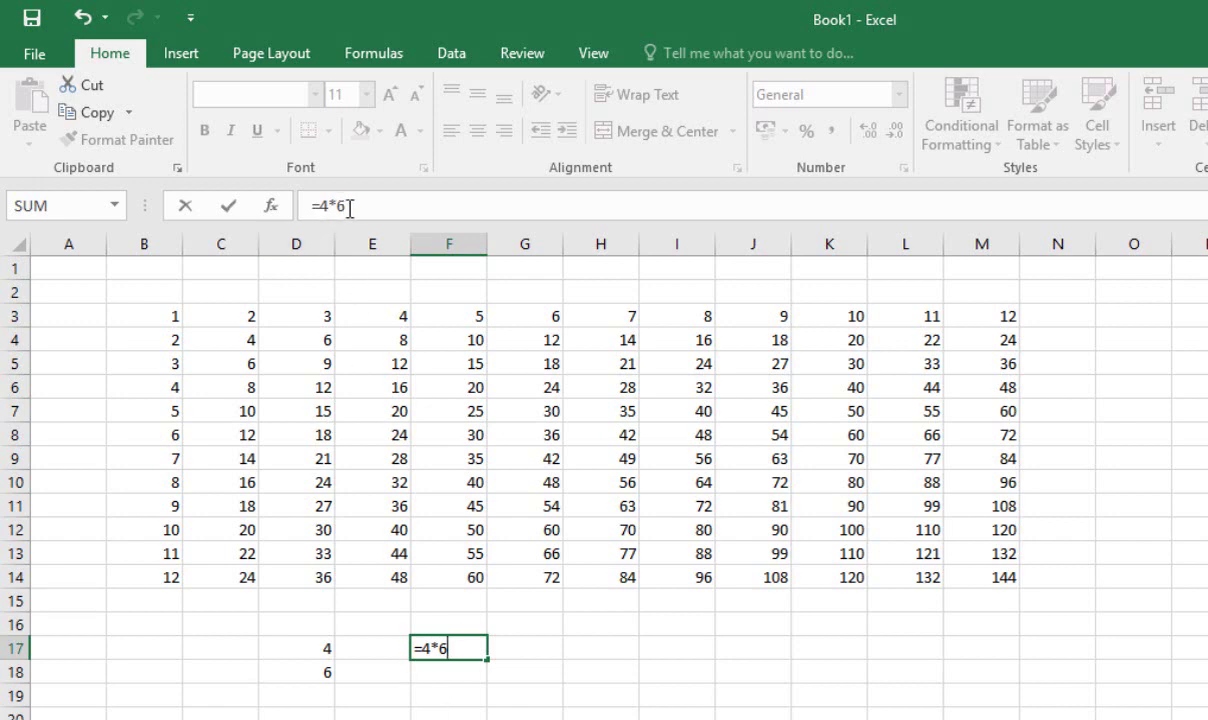
key(Return)
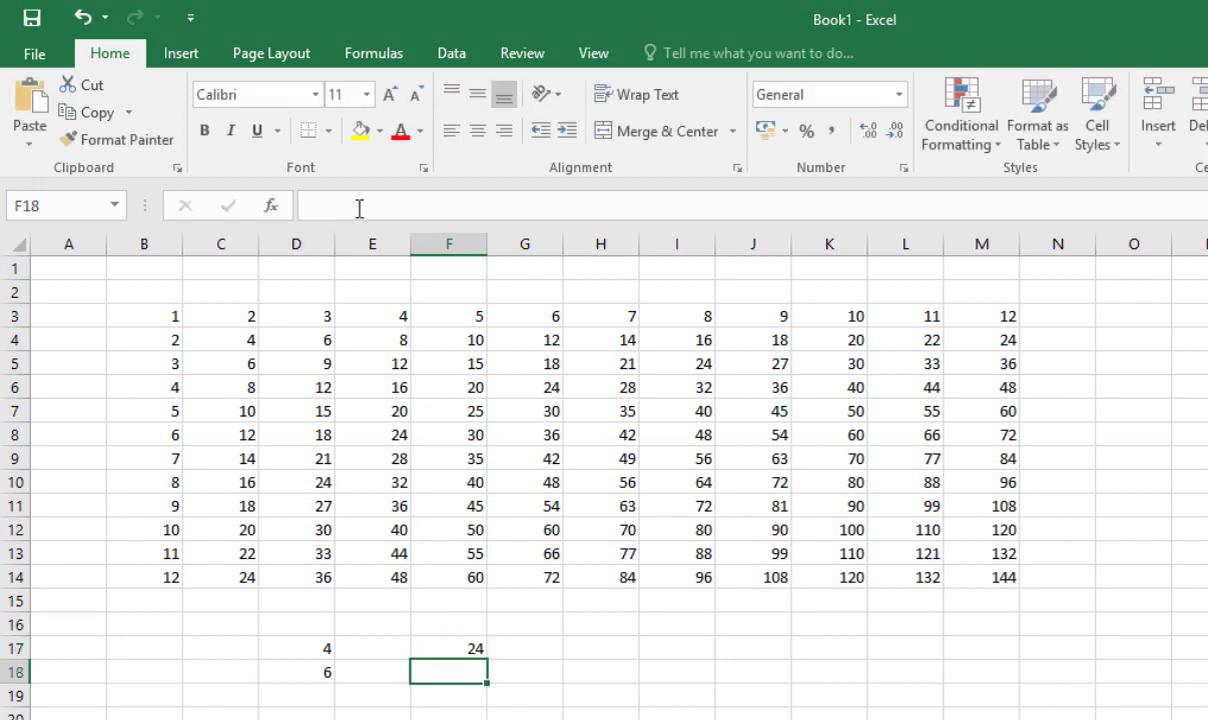
Change the value in D17 to 6 and select F17 to check its formula
click(443, 648)
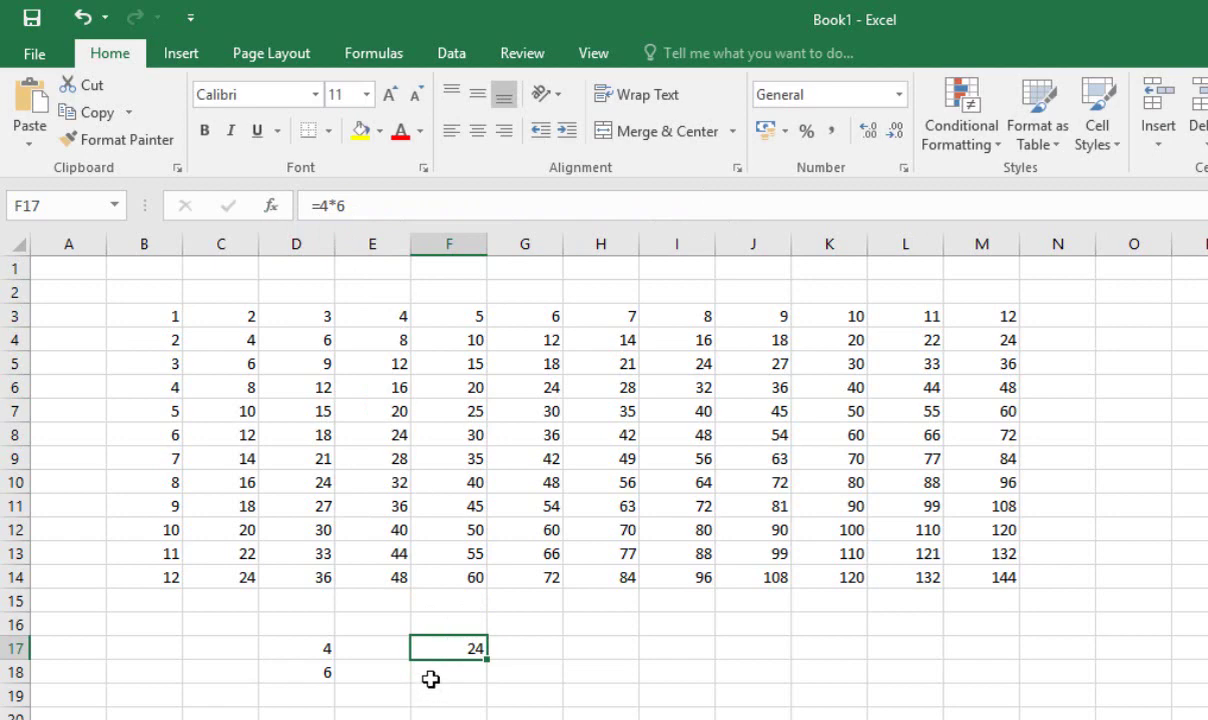
click(320, 649)
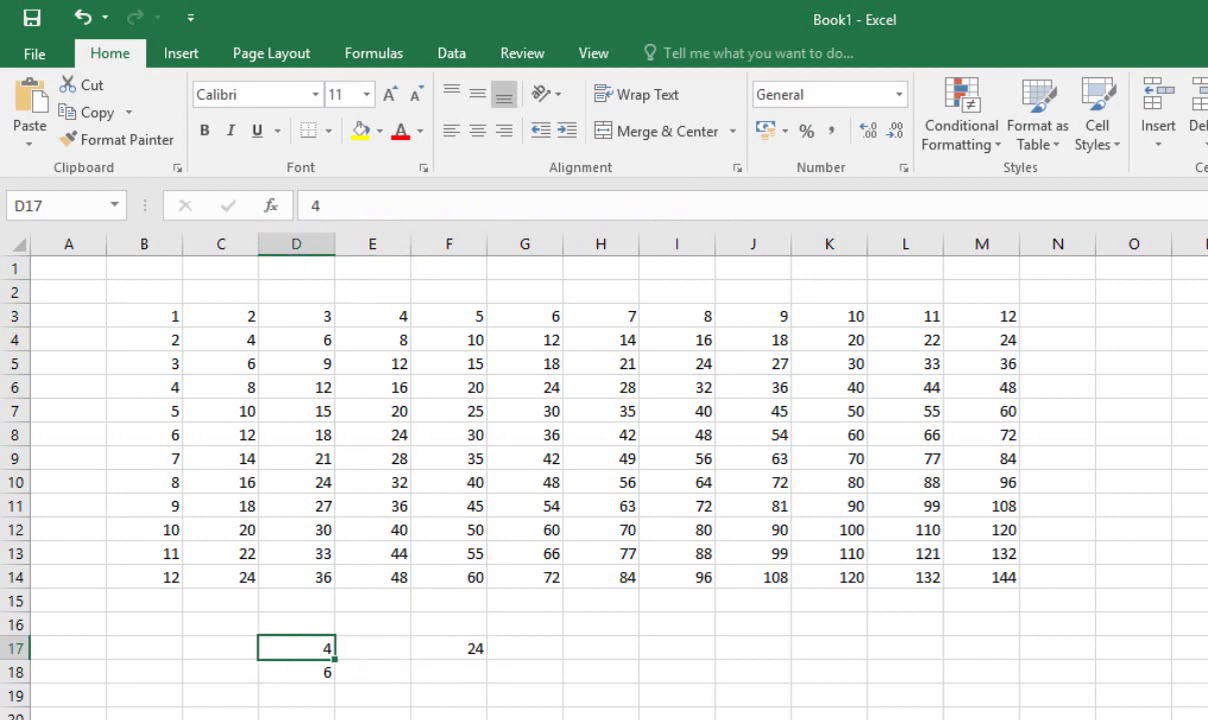
text(6)
key(Tab)
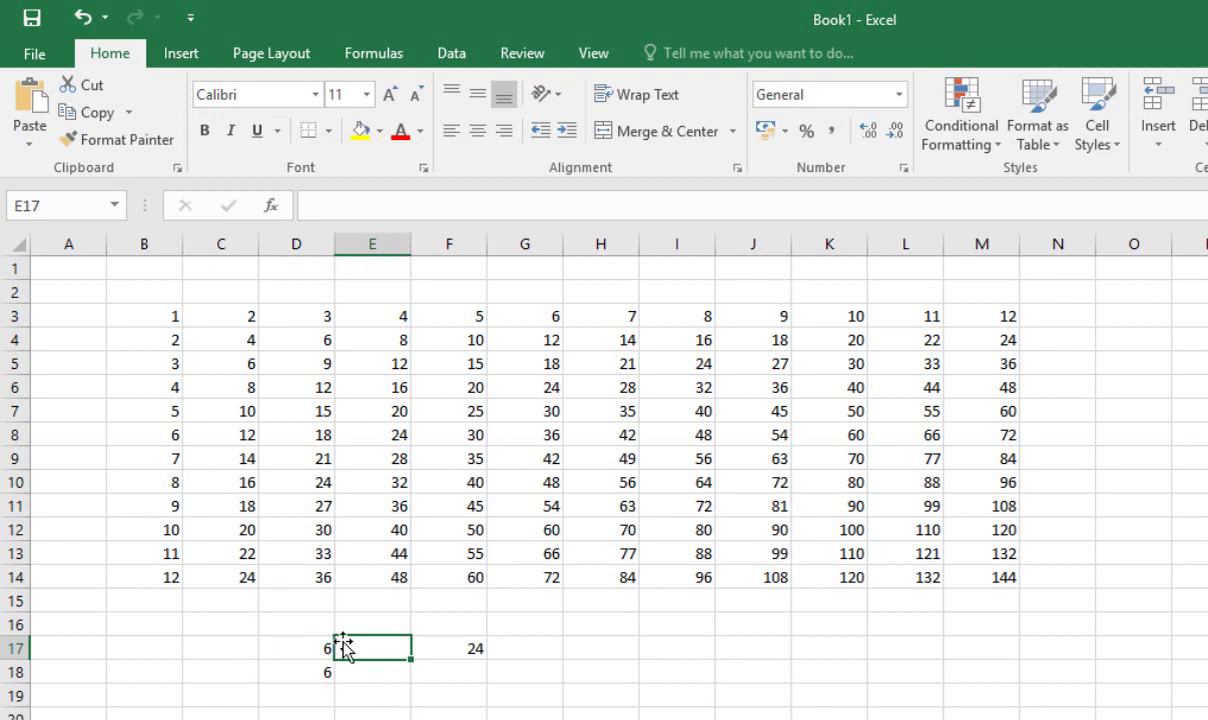
click(469, 645)
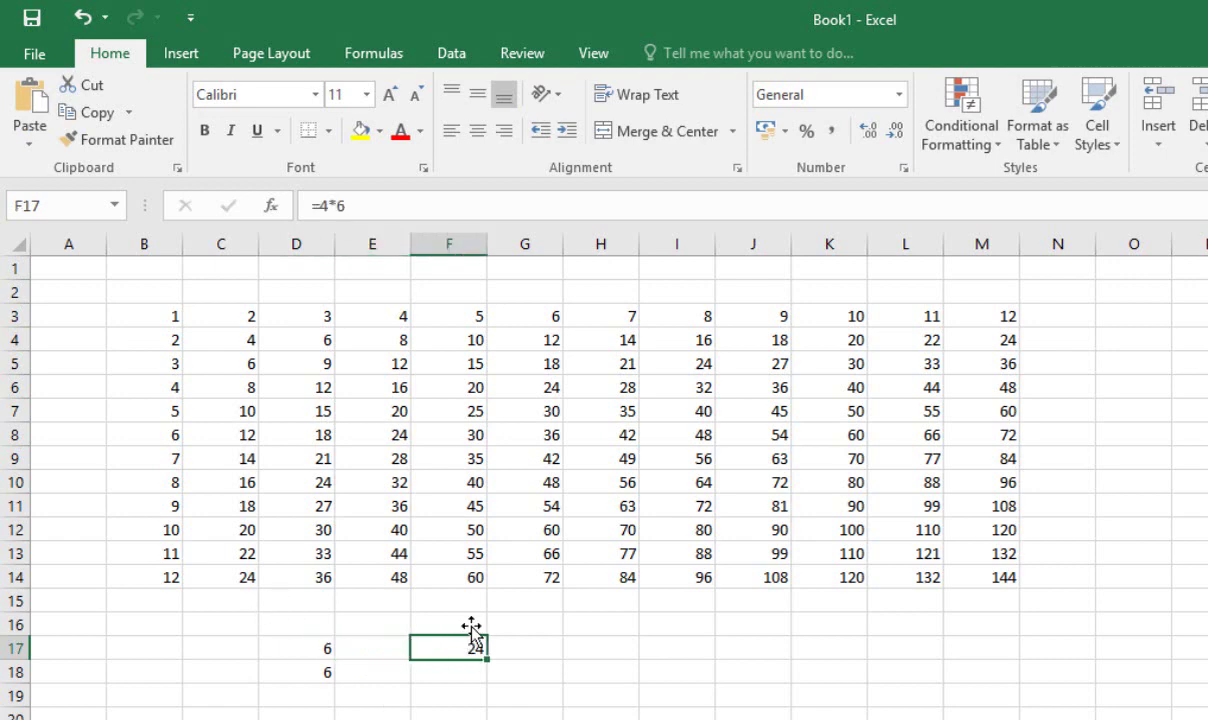
Change the formula in F17 to =6*6
click(332, 205)
key(BackSpace)
text(6)
key(Return)
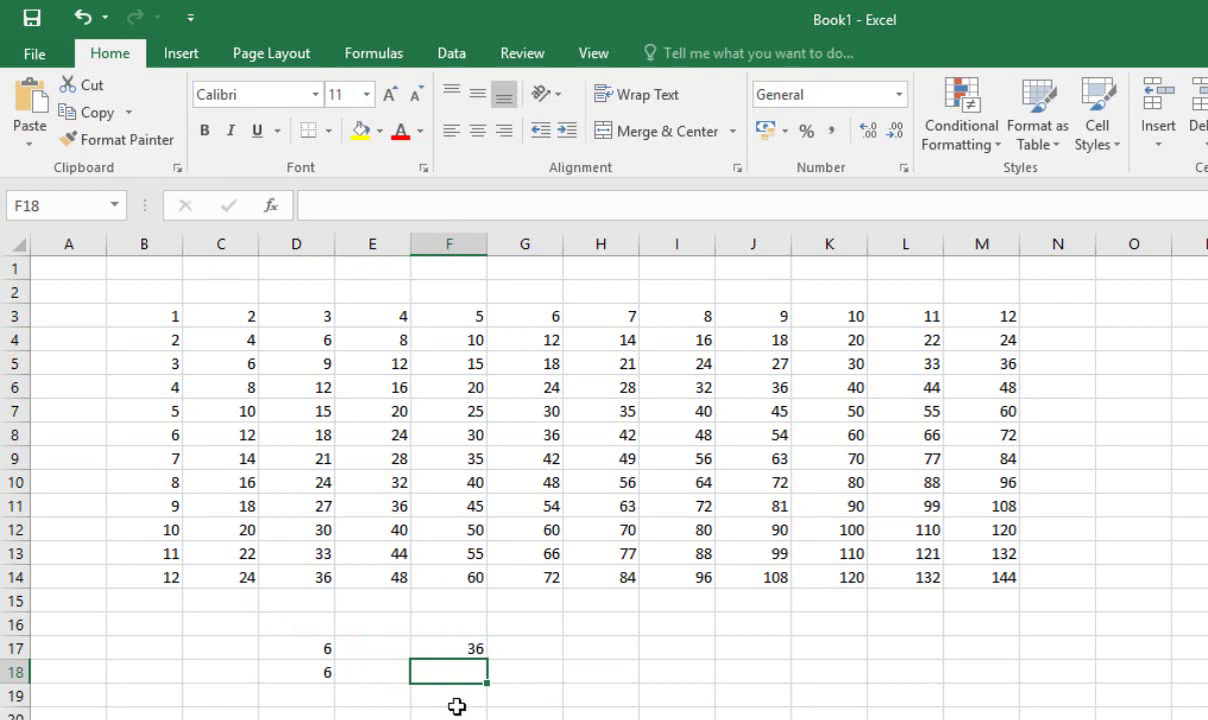
Replace the fixed numbers in F17's formula with cell references so that it reads =D17*D18
click(460, 645)
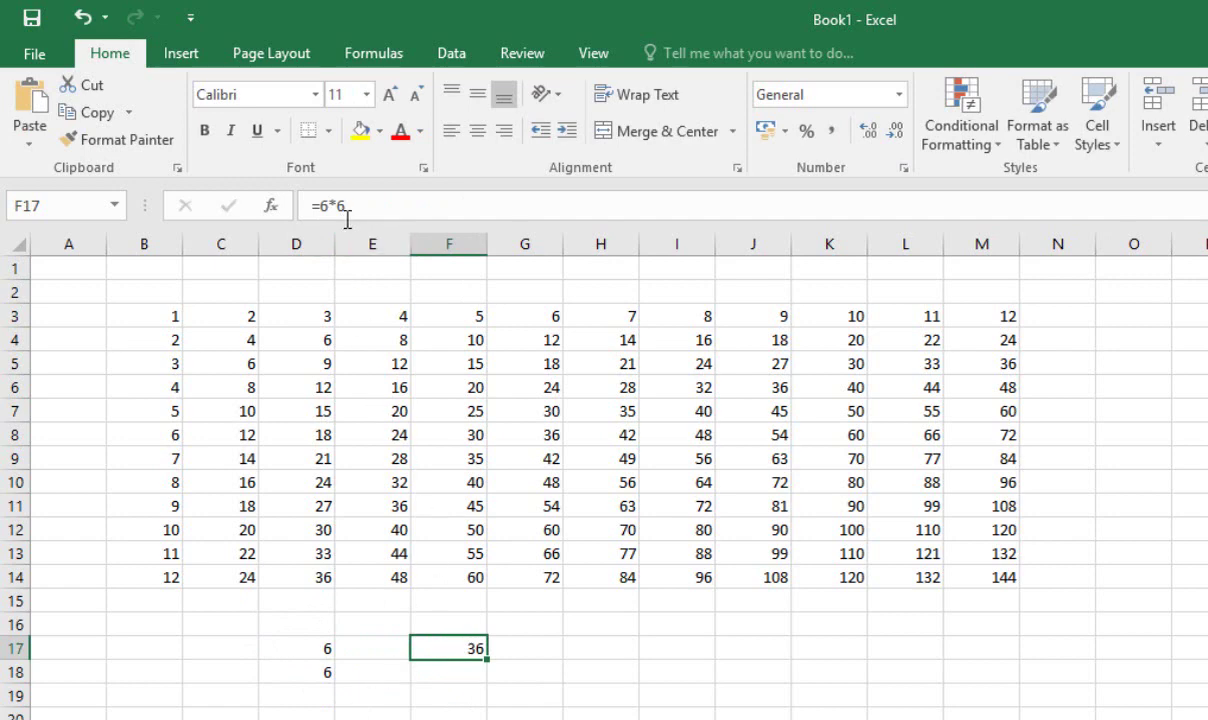
drag(321, 206, 431, 202)
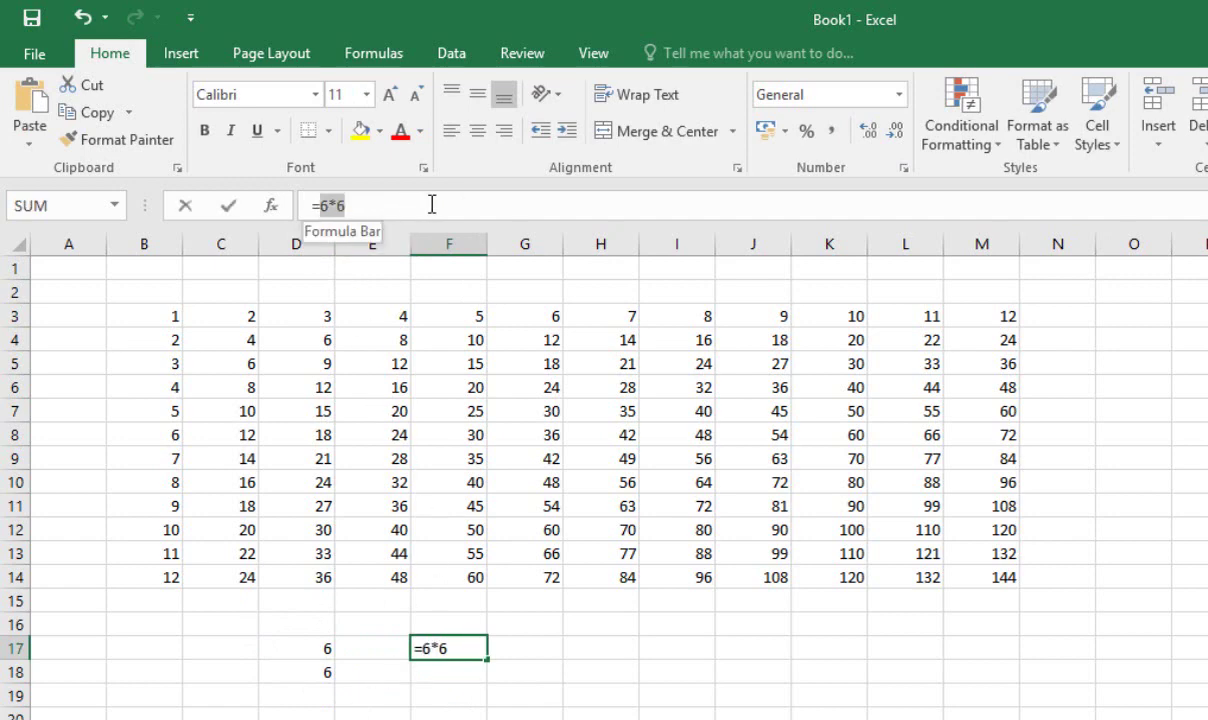
key(BackSpace)
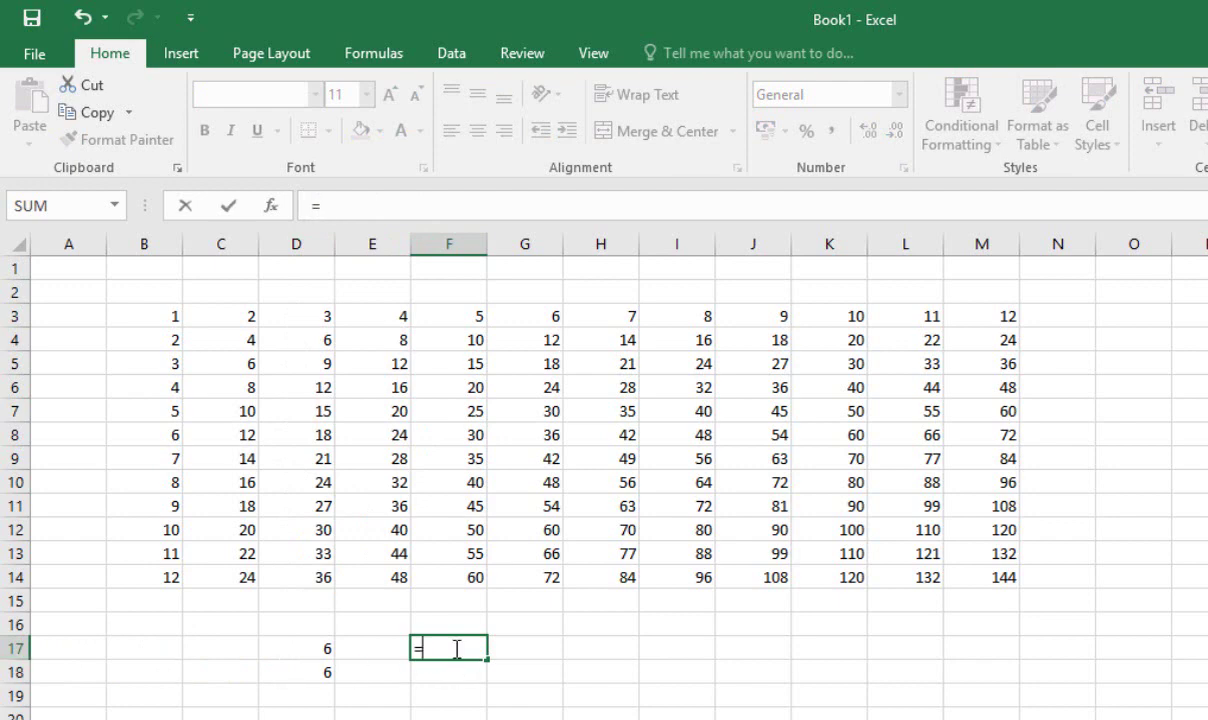
text(d17)
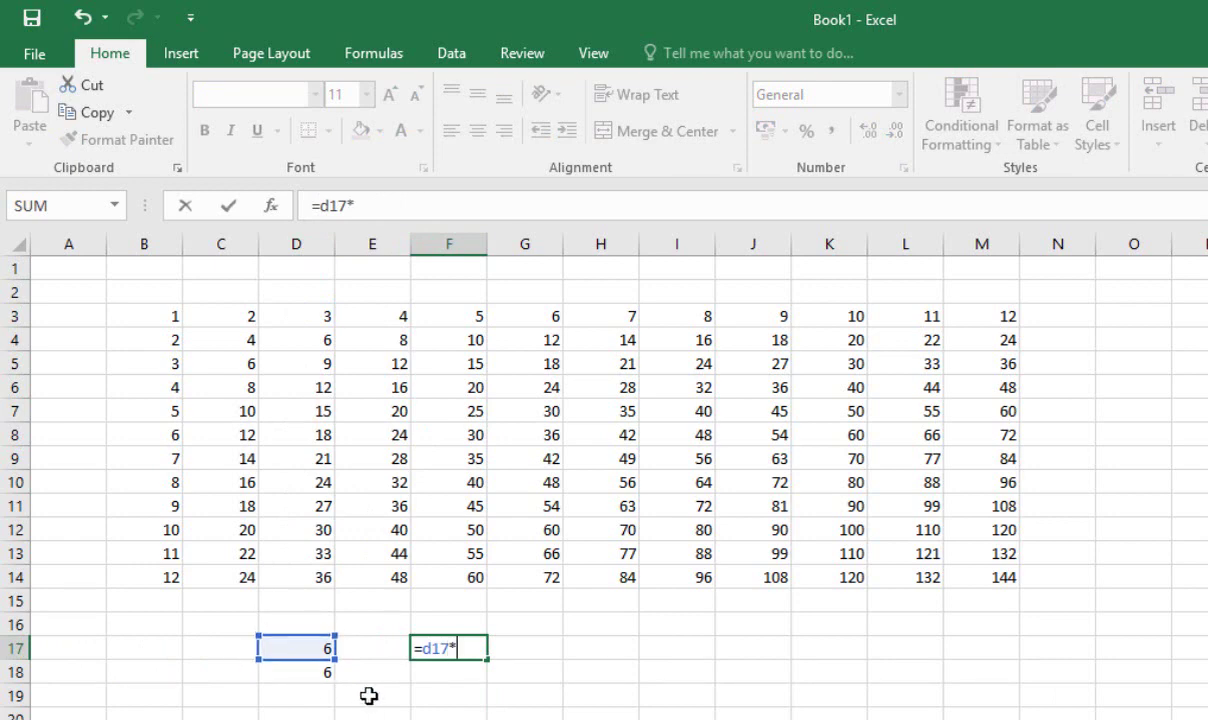
text(*d18)
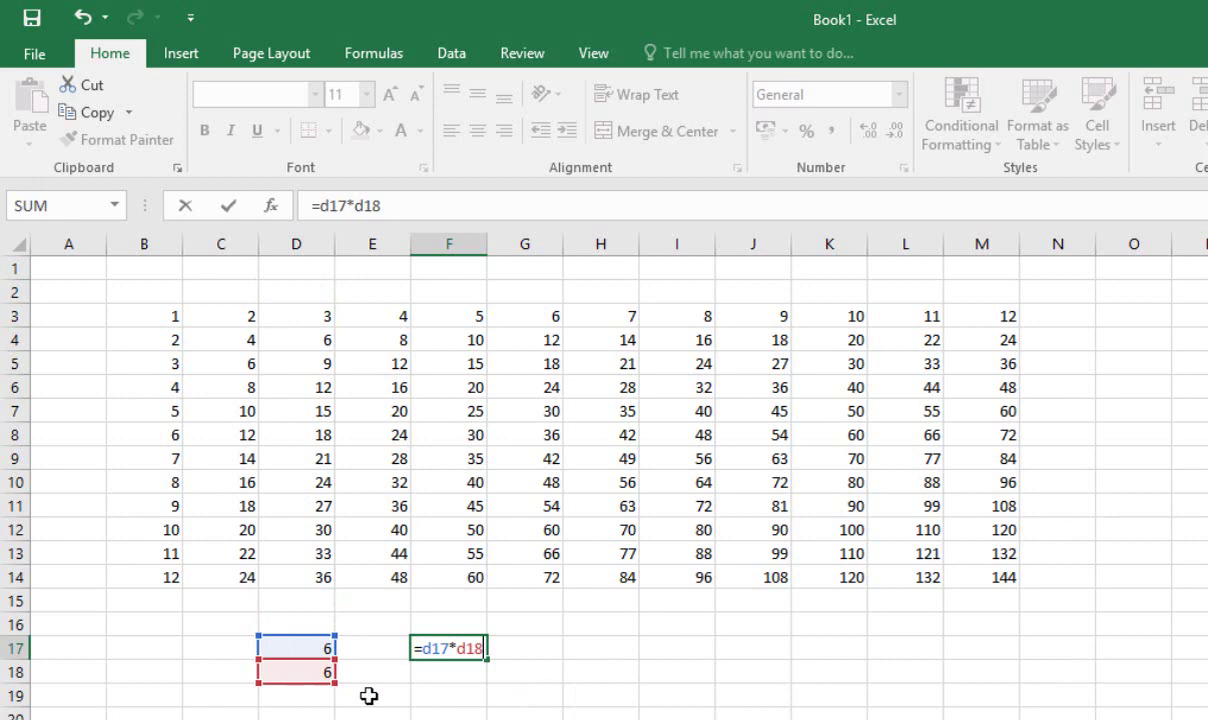
key(Return)
key(Up)
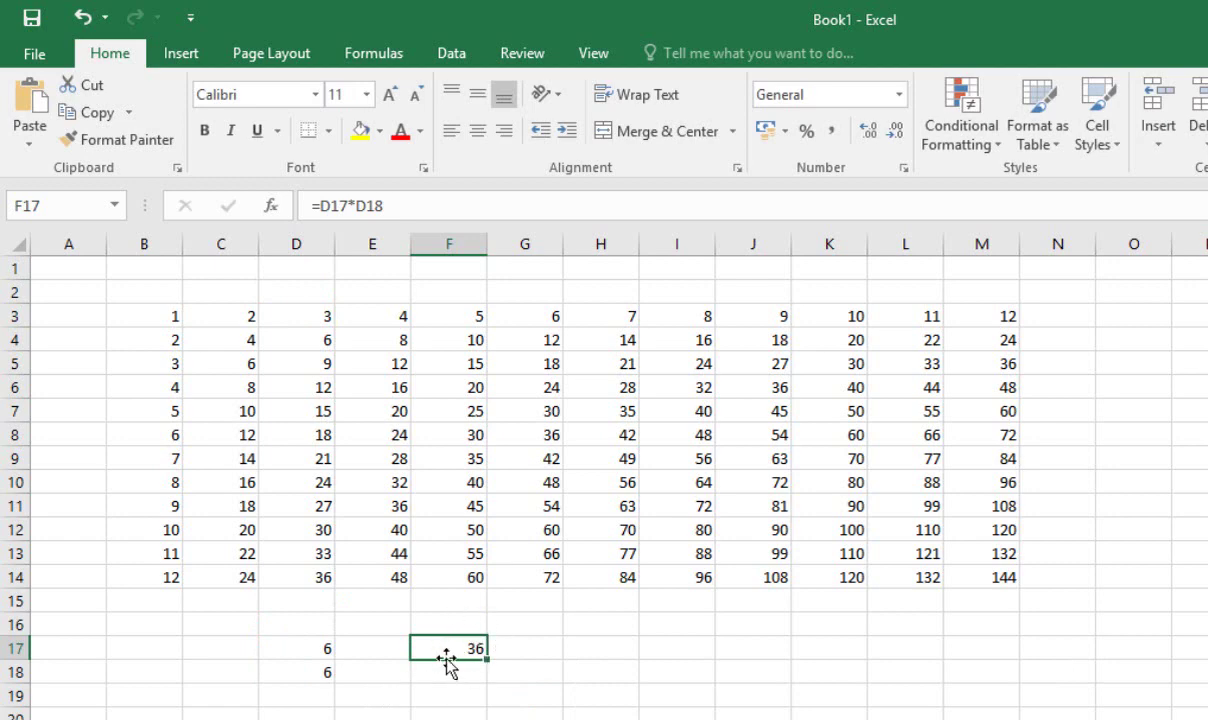
Set D17 to 10 and D18 to 2.5, and select F17 to check its product
click(299, 650)
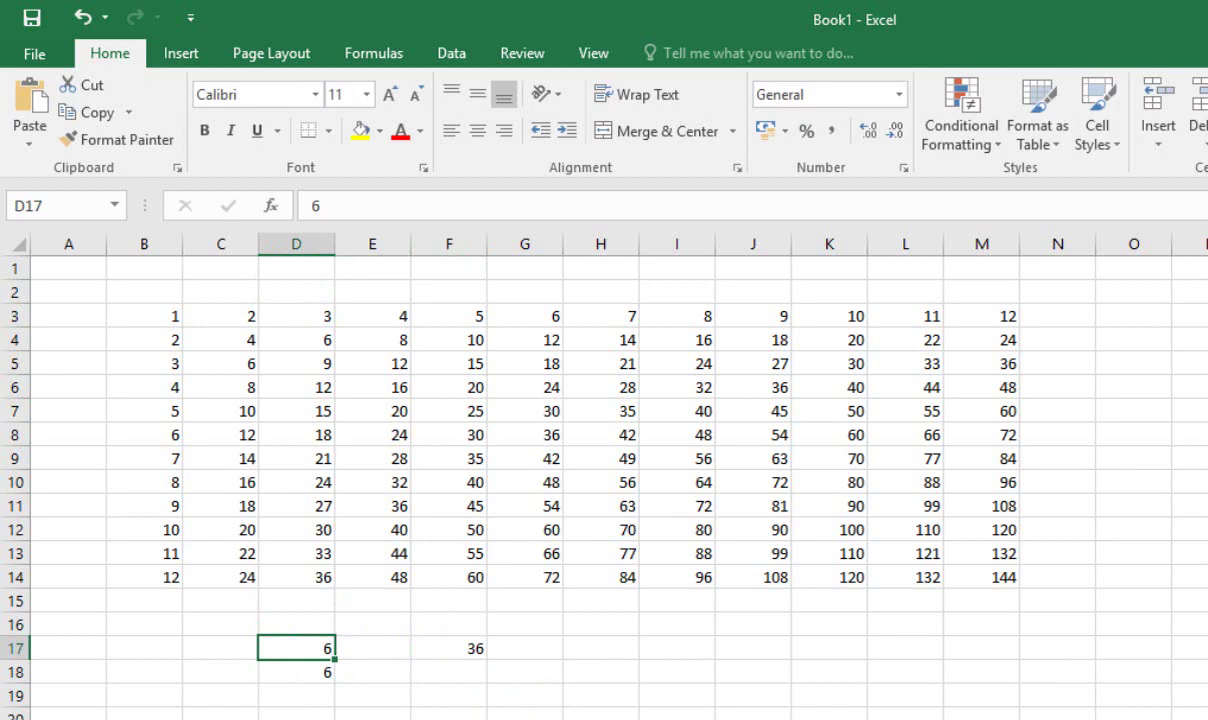
text(10)
key(Return)
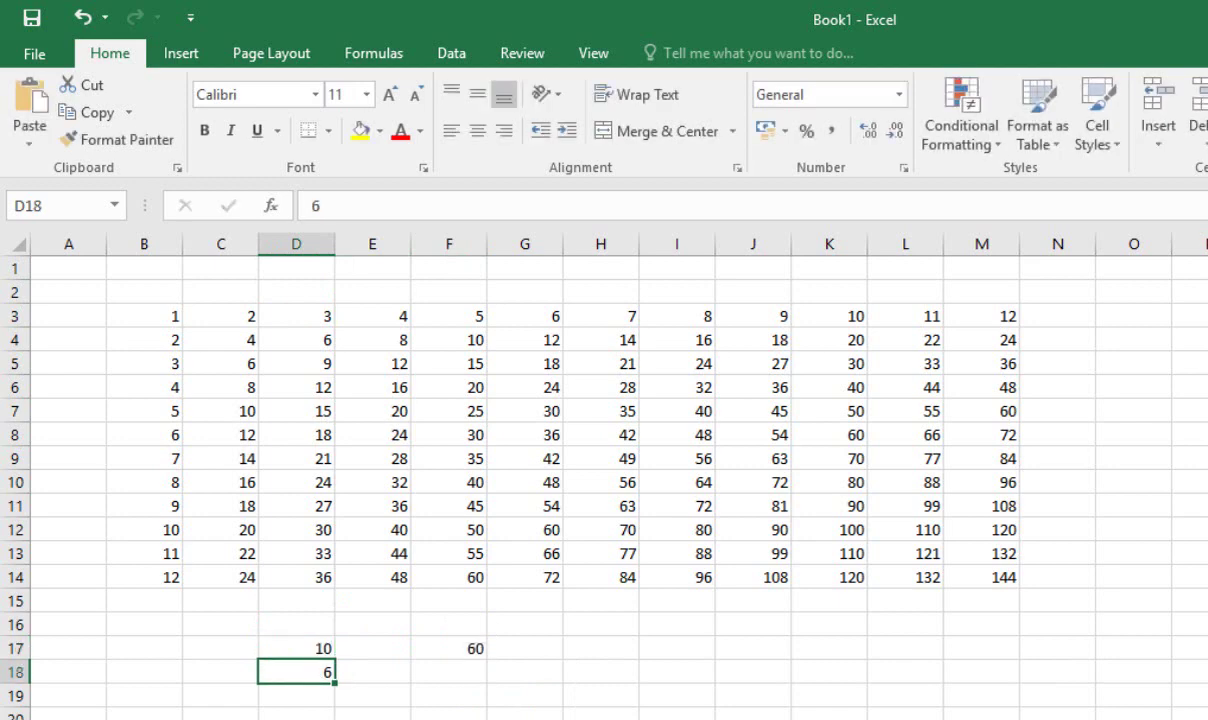
text(2.5)
key(Return)
click(296, 672)
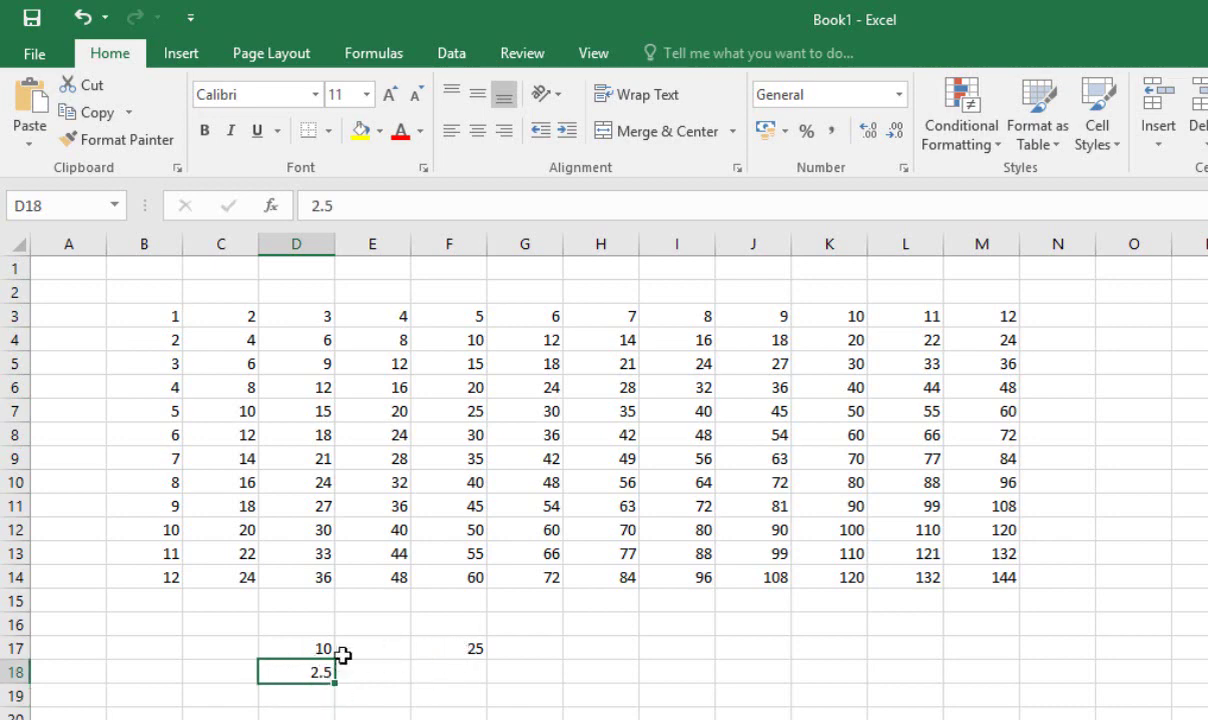
click(430, 657)
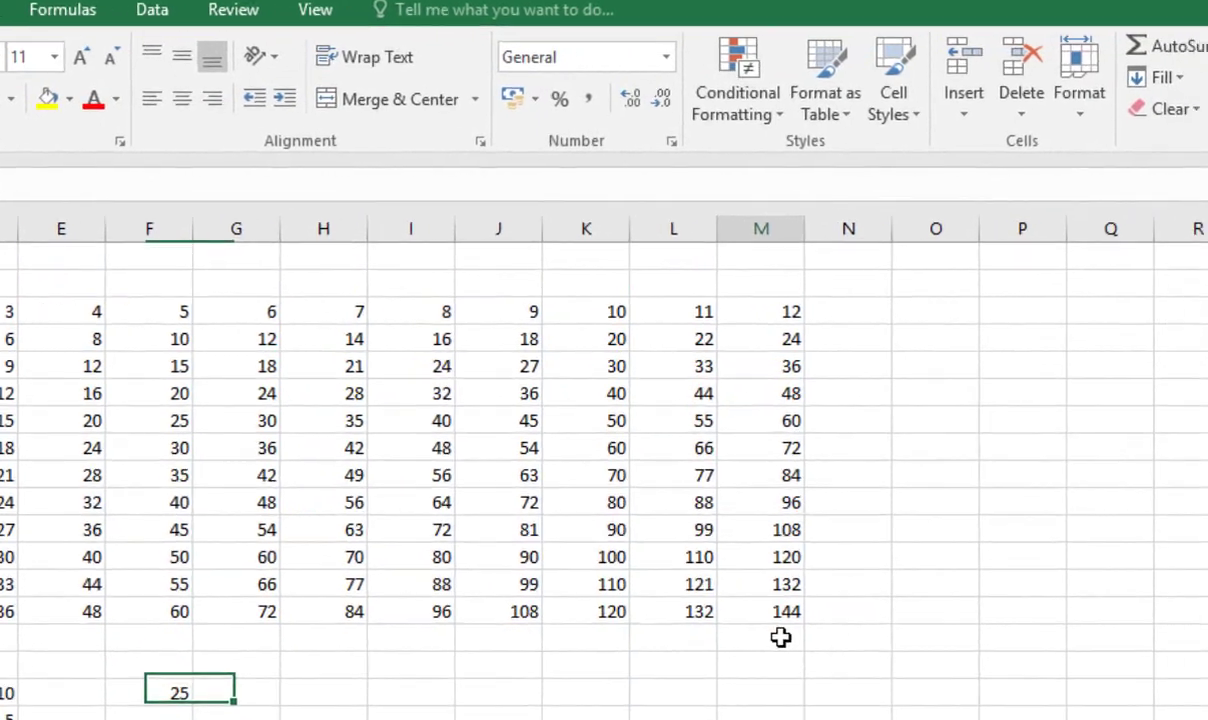
Enter the formula =M3+M4+M5+M6+M7 in cell M15 below the table, and delete it again
click(780, 637)
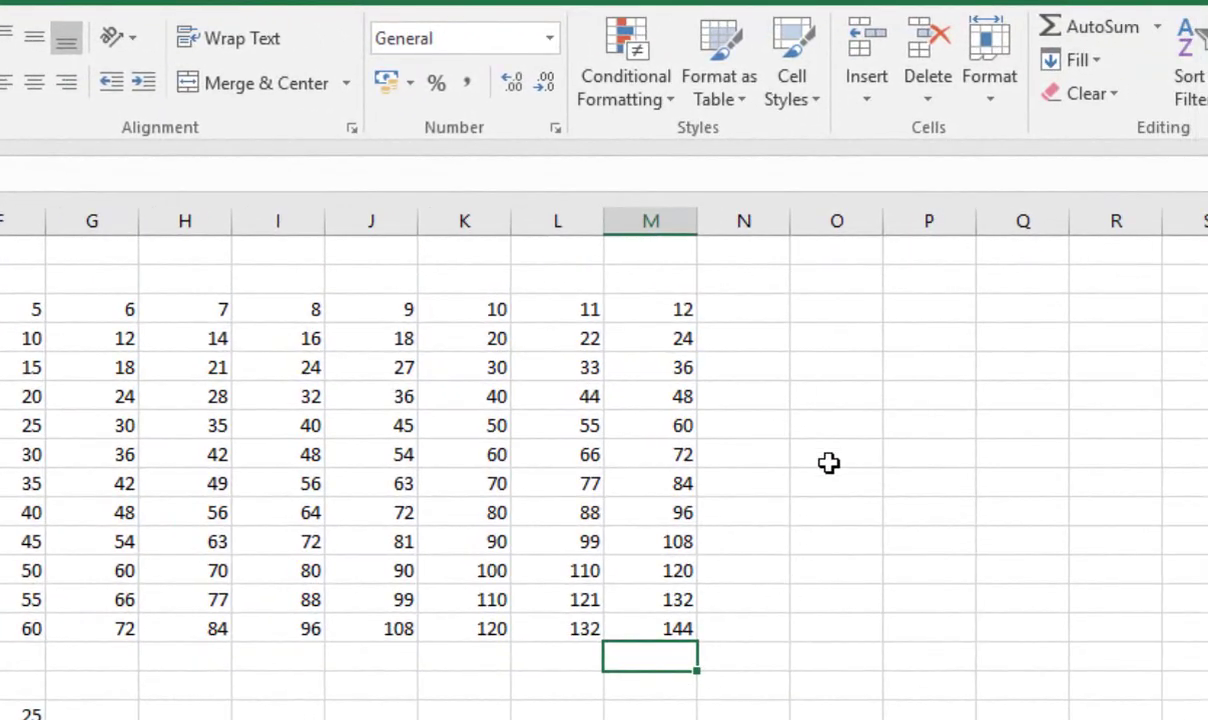
text(=)
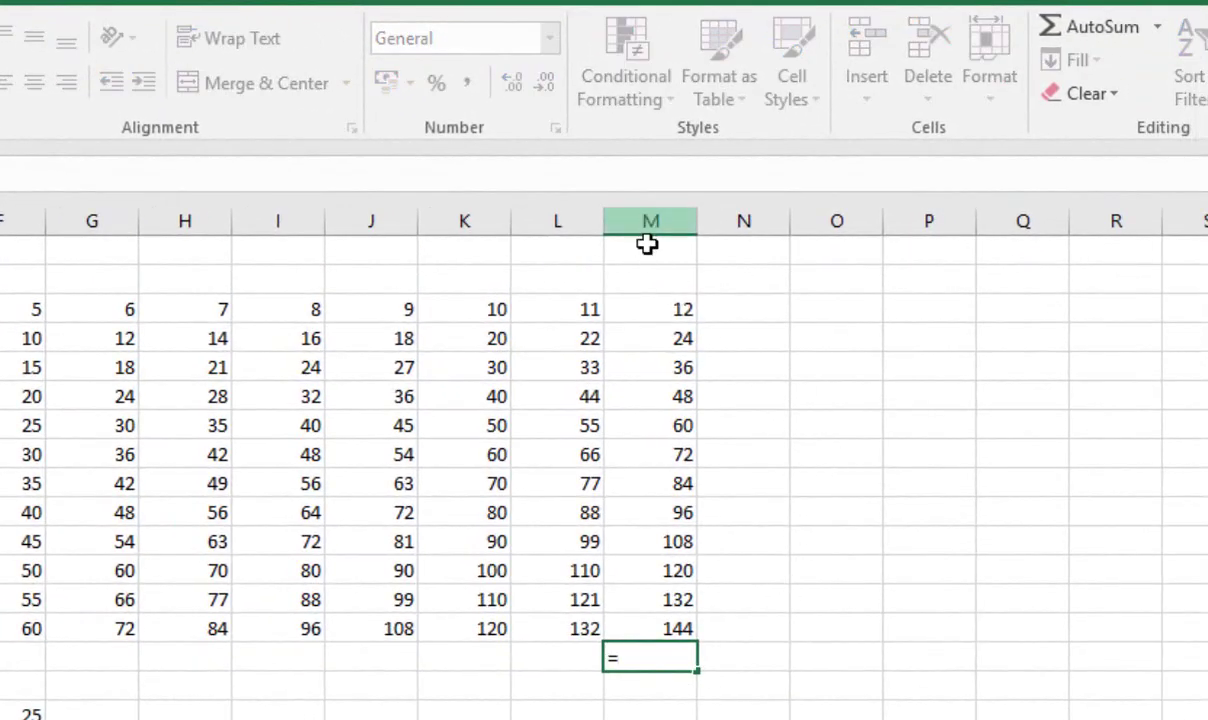
text(M3)
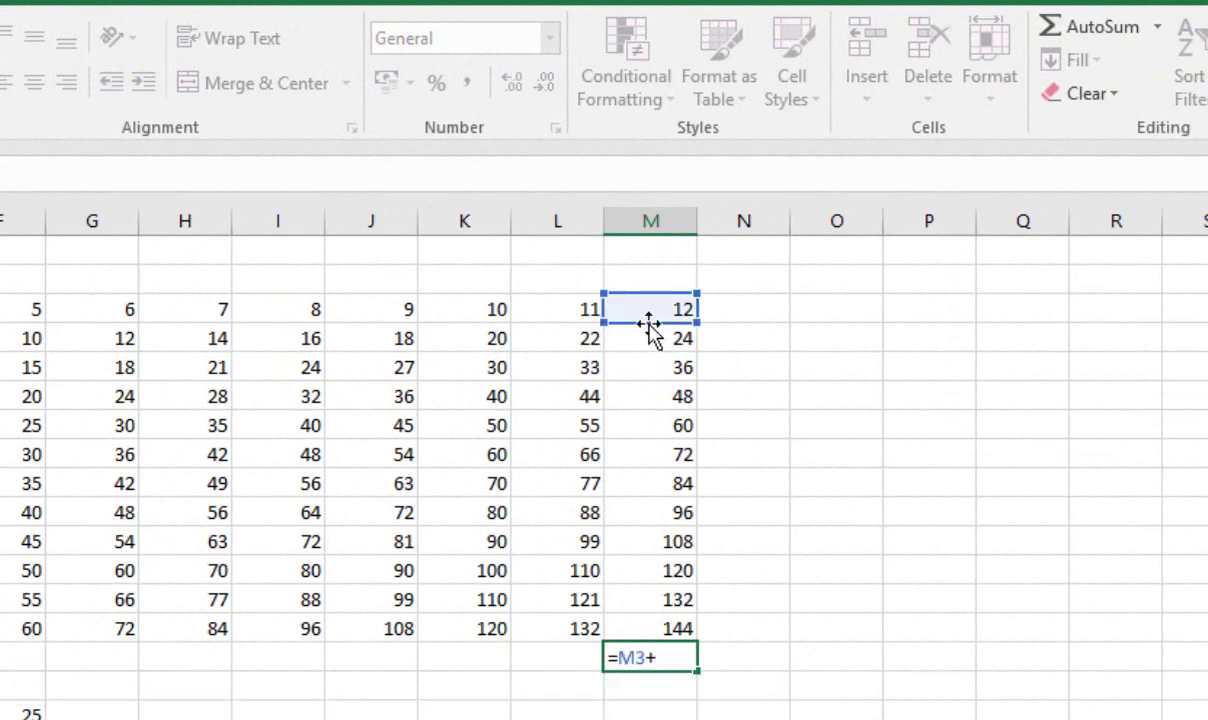
text(+)
click(652, 332)
text(+m5+)
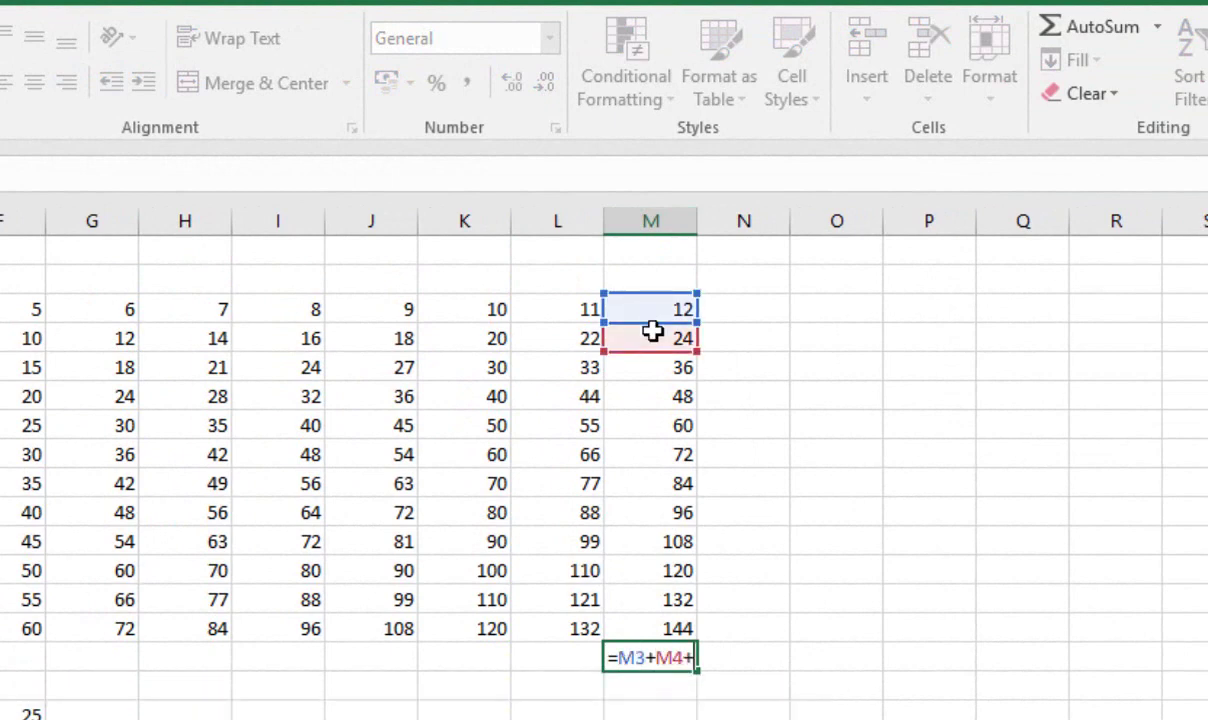
text(m6)
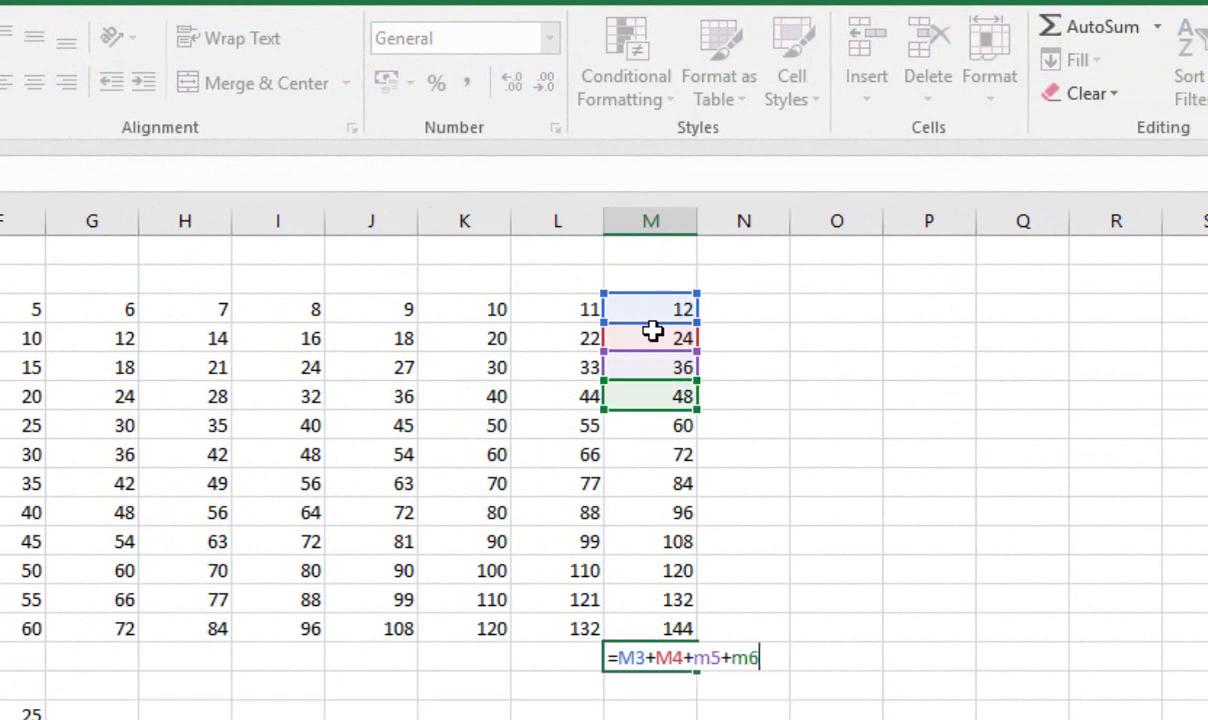
text(+m7)
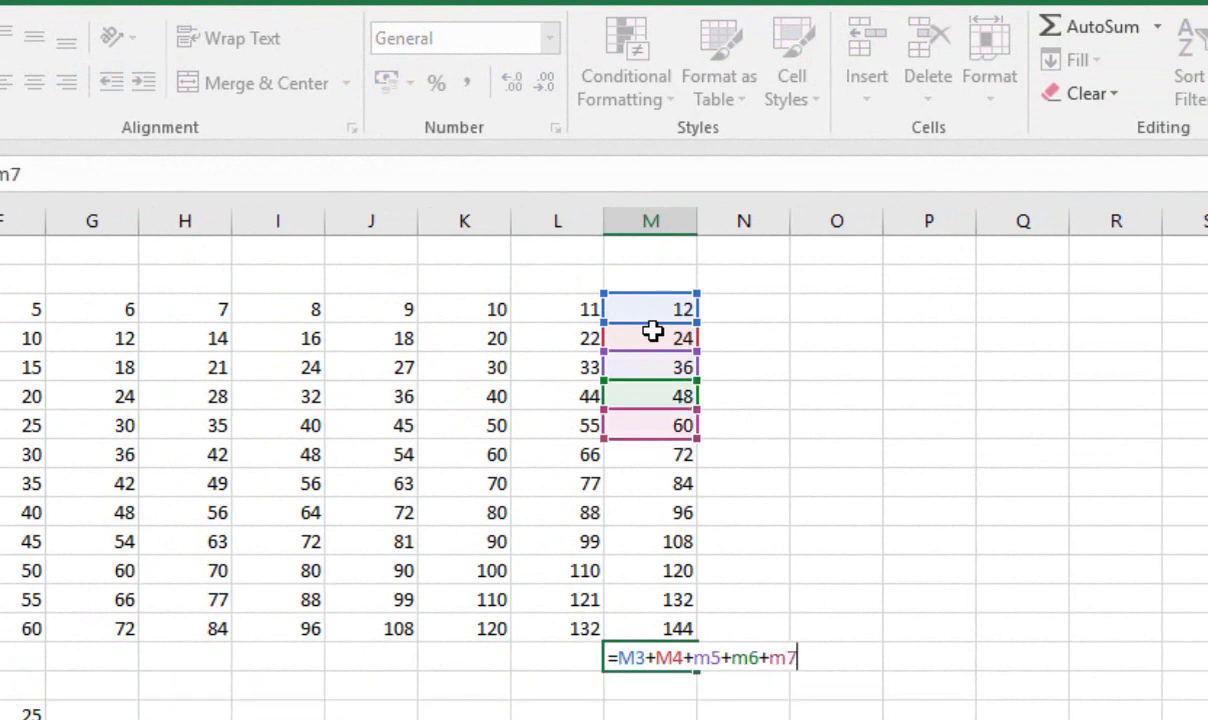
key(Return)
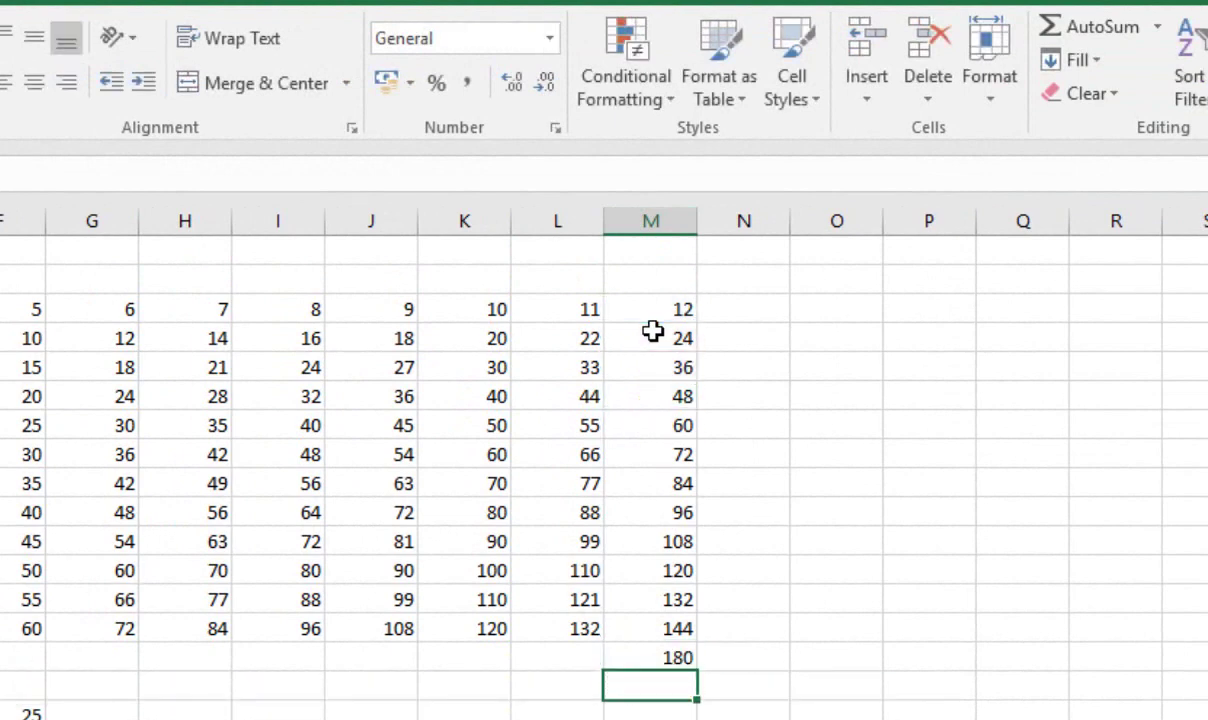
click(623, 655)
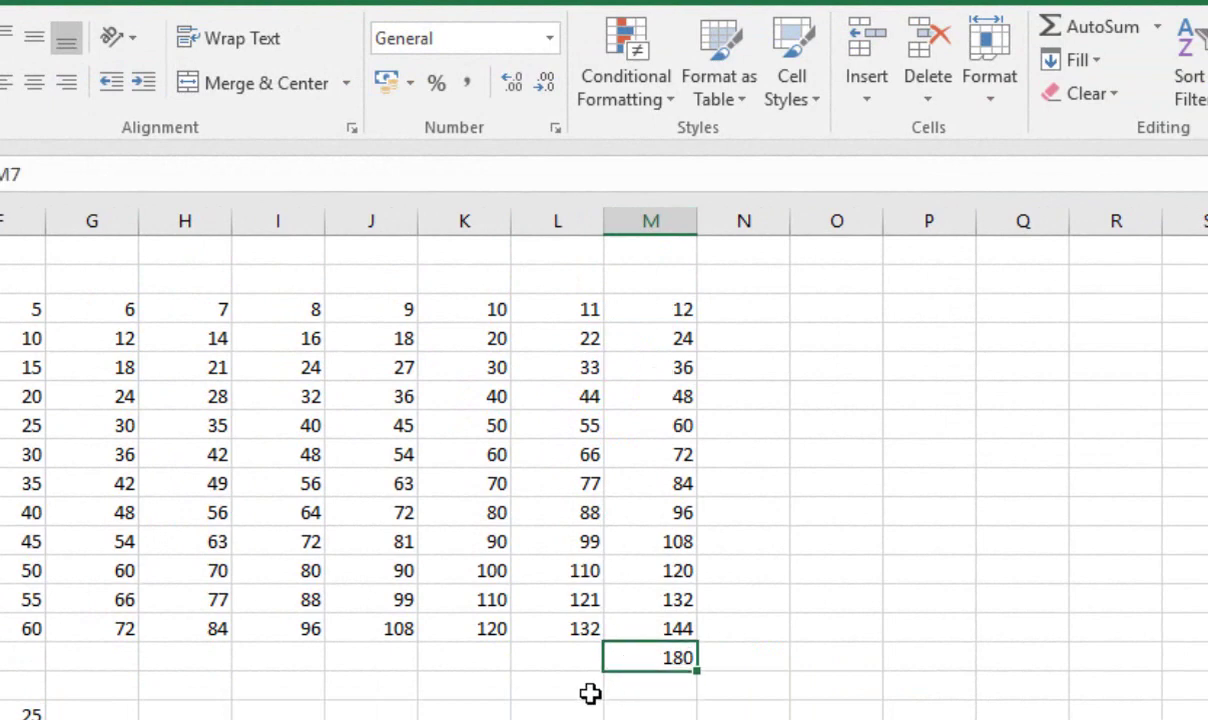
key(Delete)
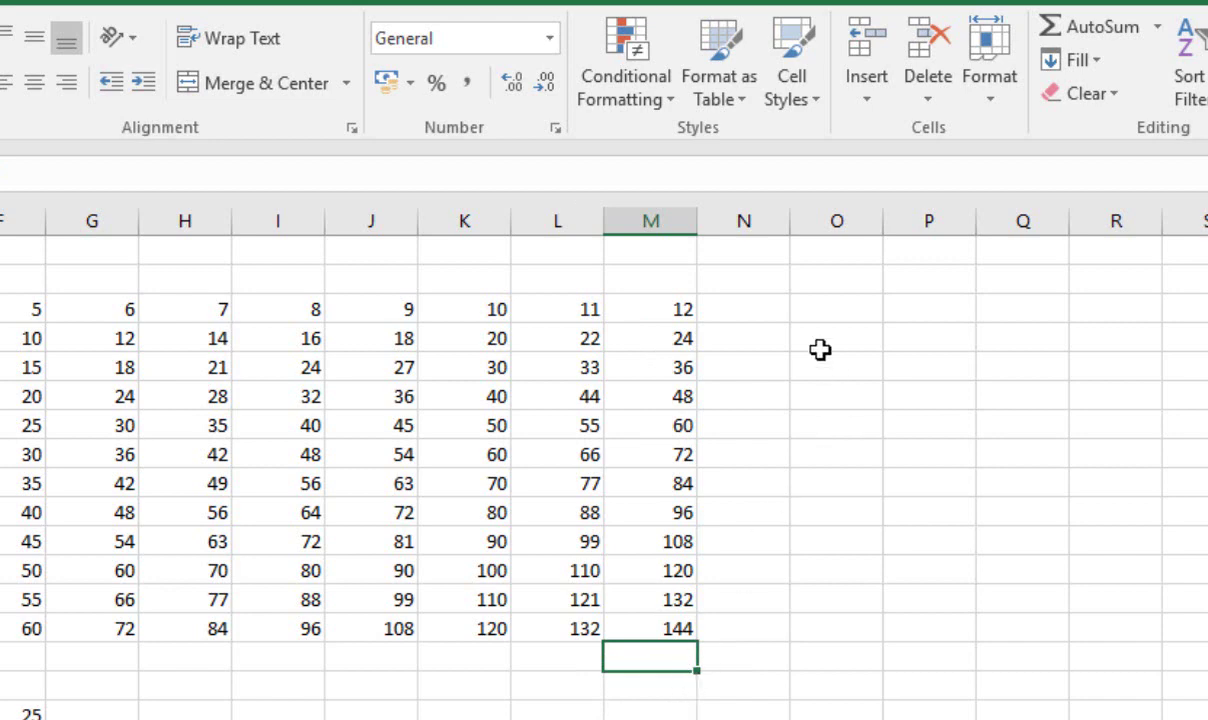
Total the values in M3:M14 in cell M15 using AutoSum
drag(679, 309, 658, 618)
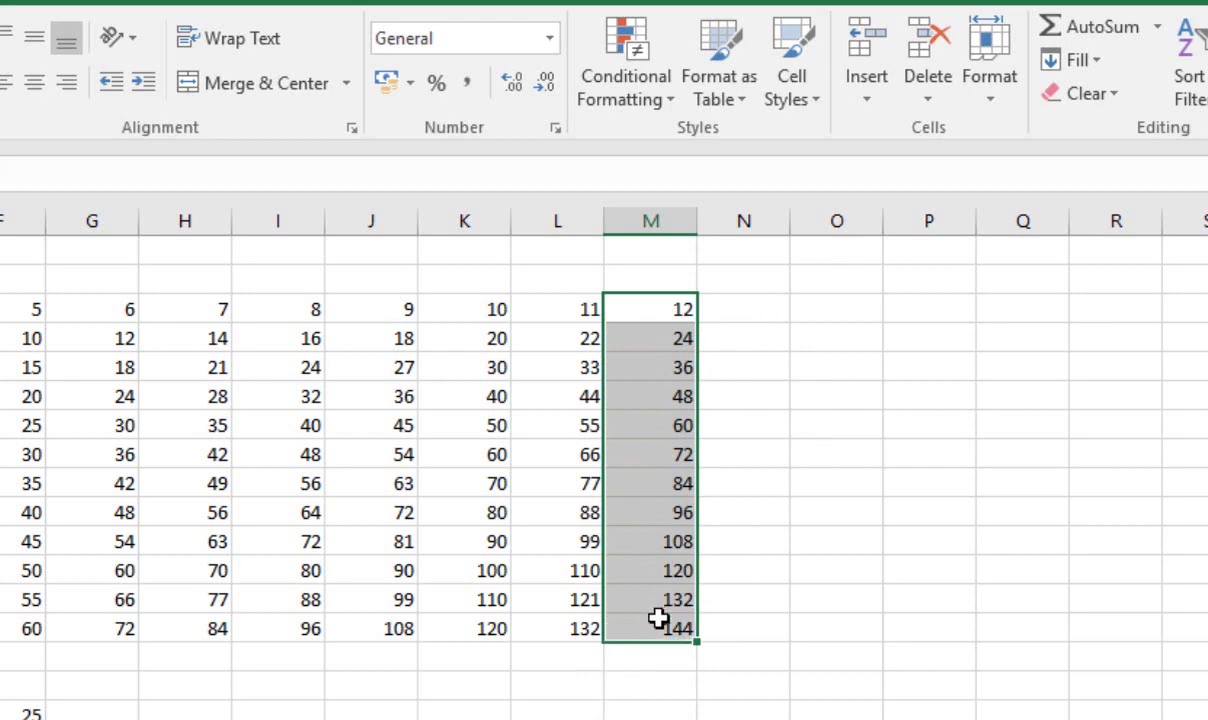
drag(658, 628, 656, 660)
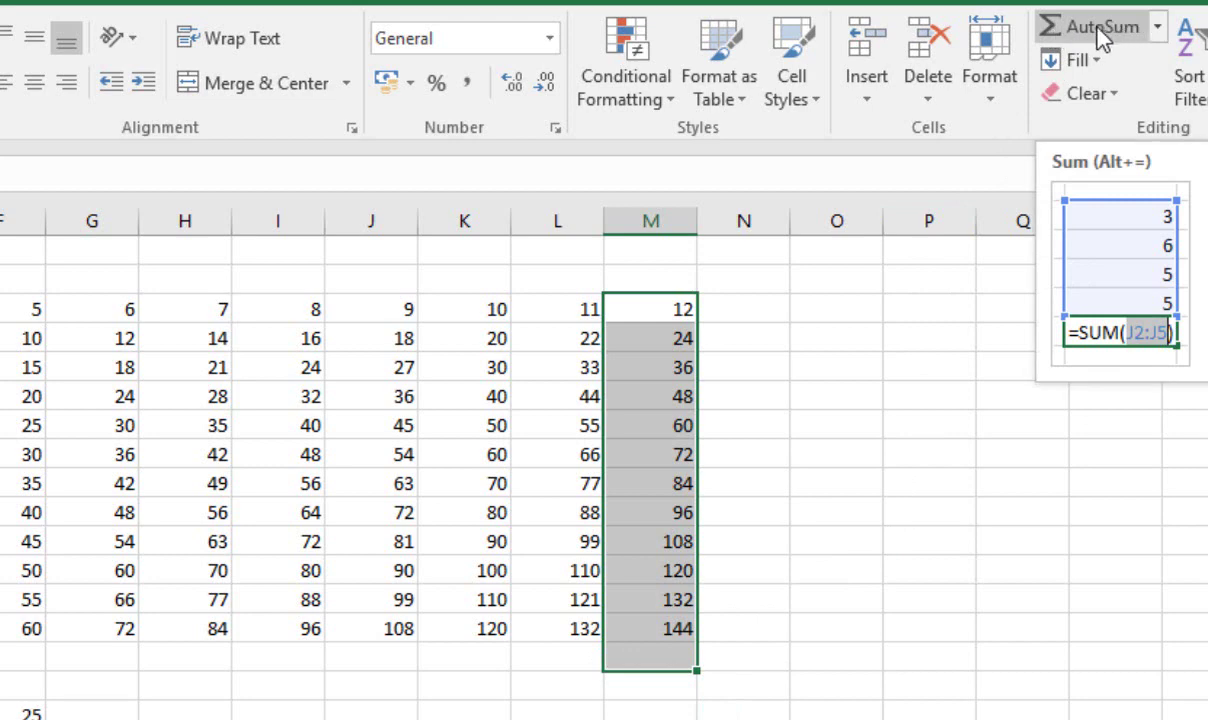
click(1097, 32)
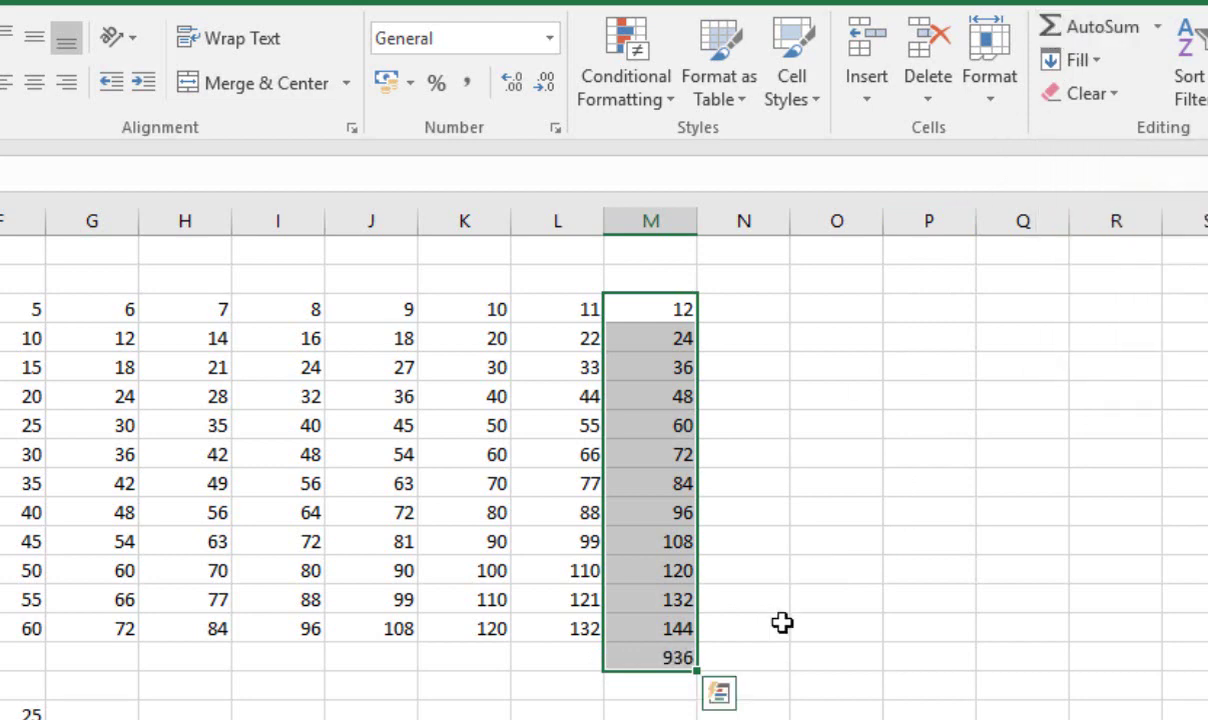
Examine the start and end references of the range in M15's SUM formula, leaving the formula as it is
click(658, 658)
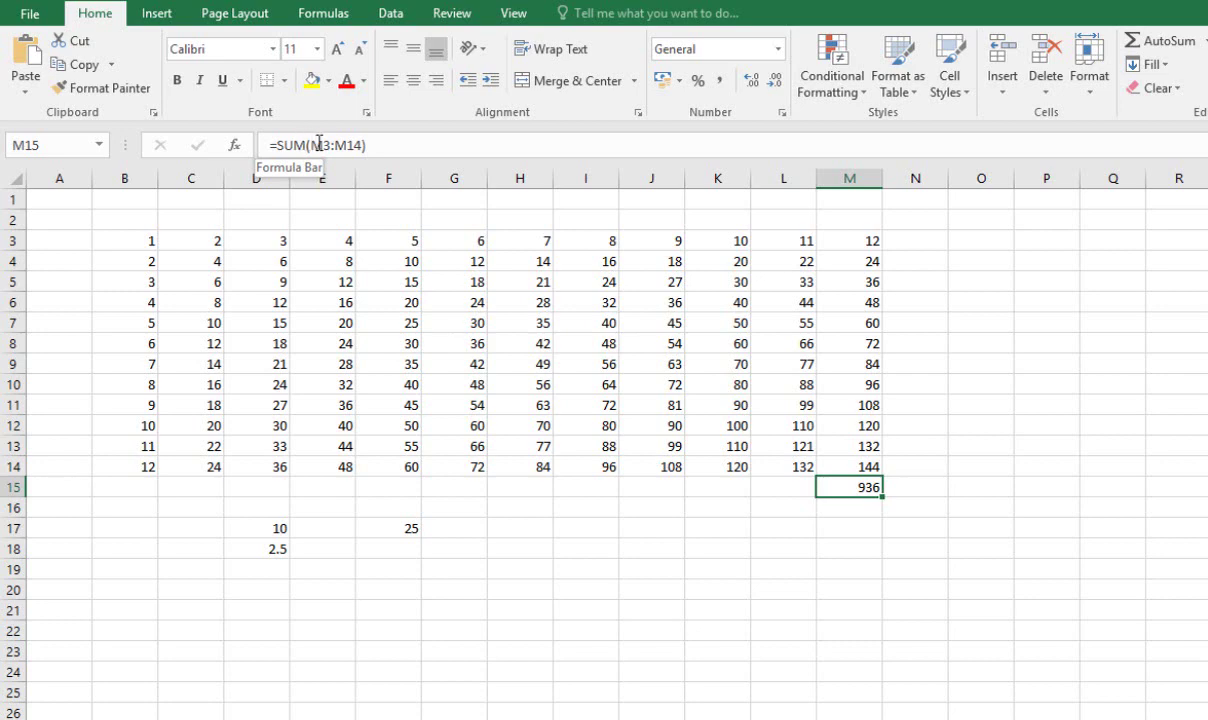
click(321, 146)
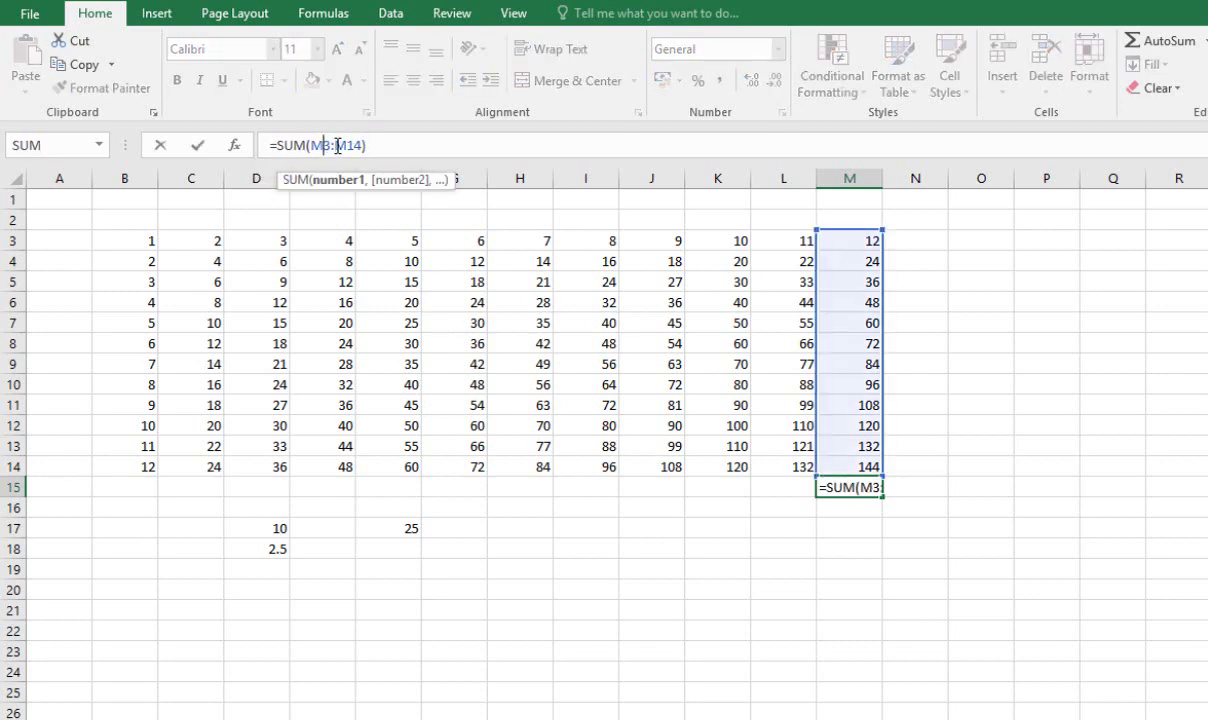
key(shift+Left)
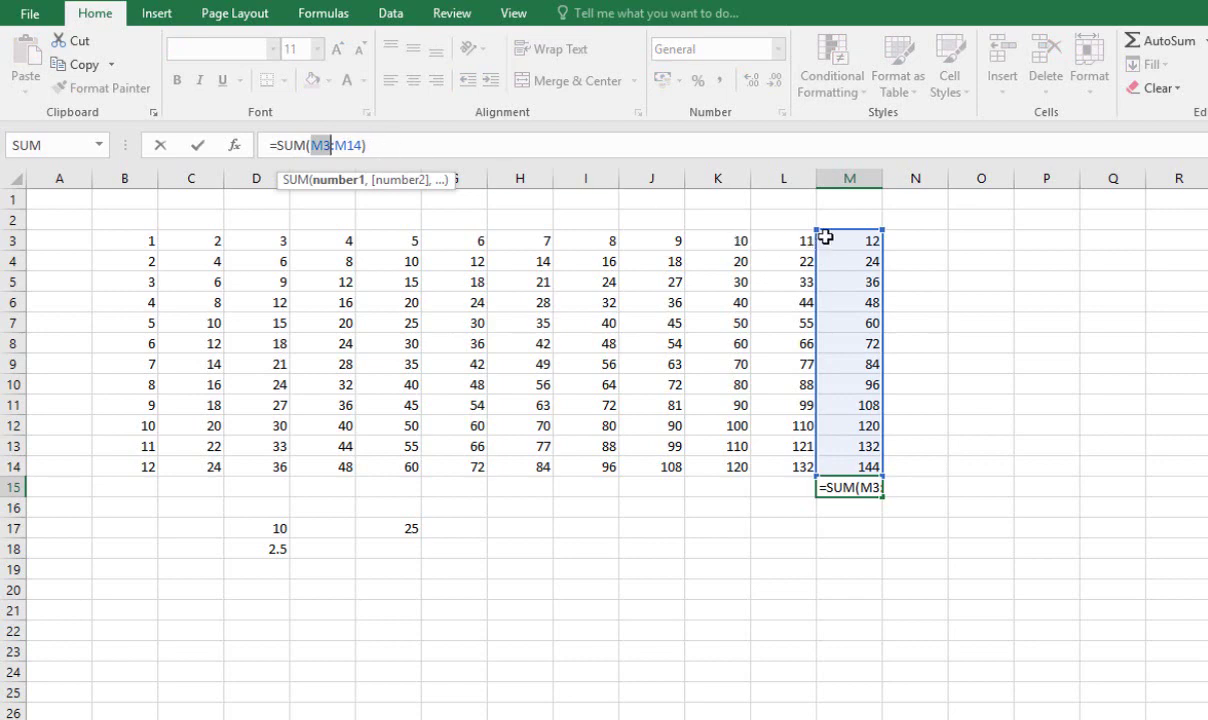
key(Right)
key(Right)
key(Right)
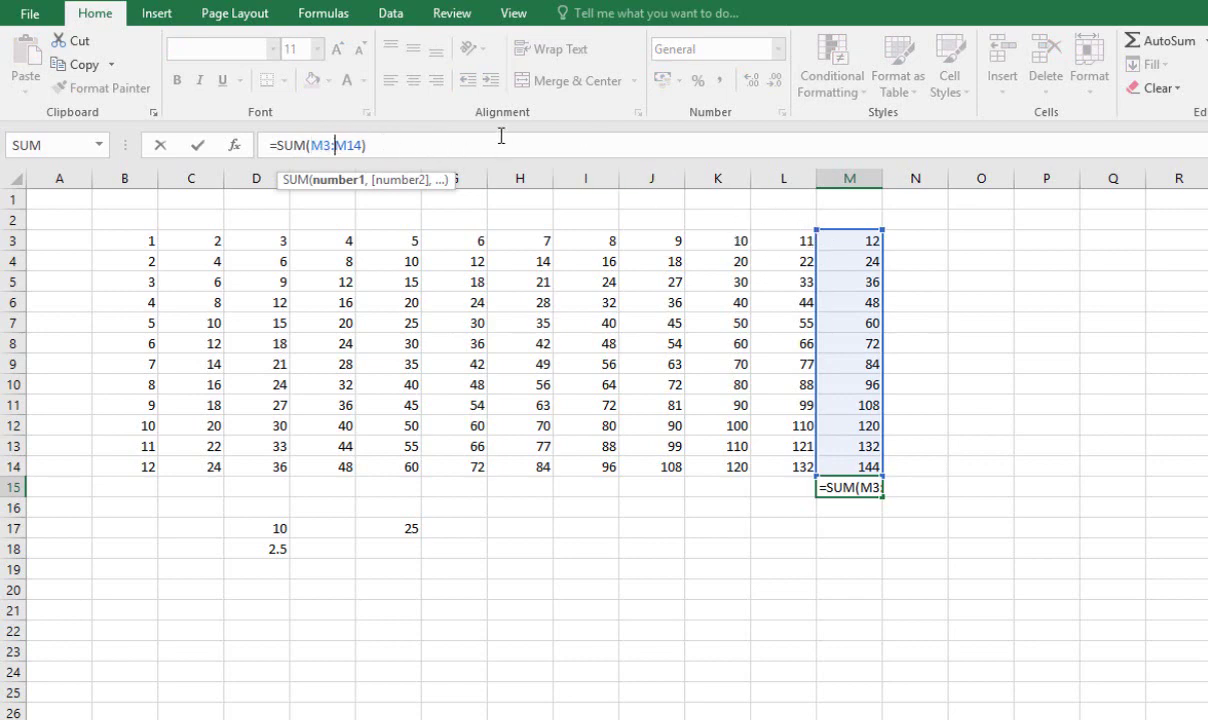
key(shift+Right)
key(shift+Right)
key(shift+Right)
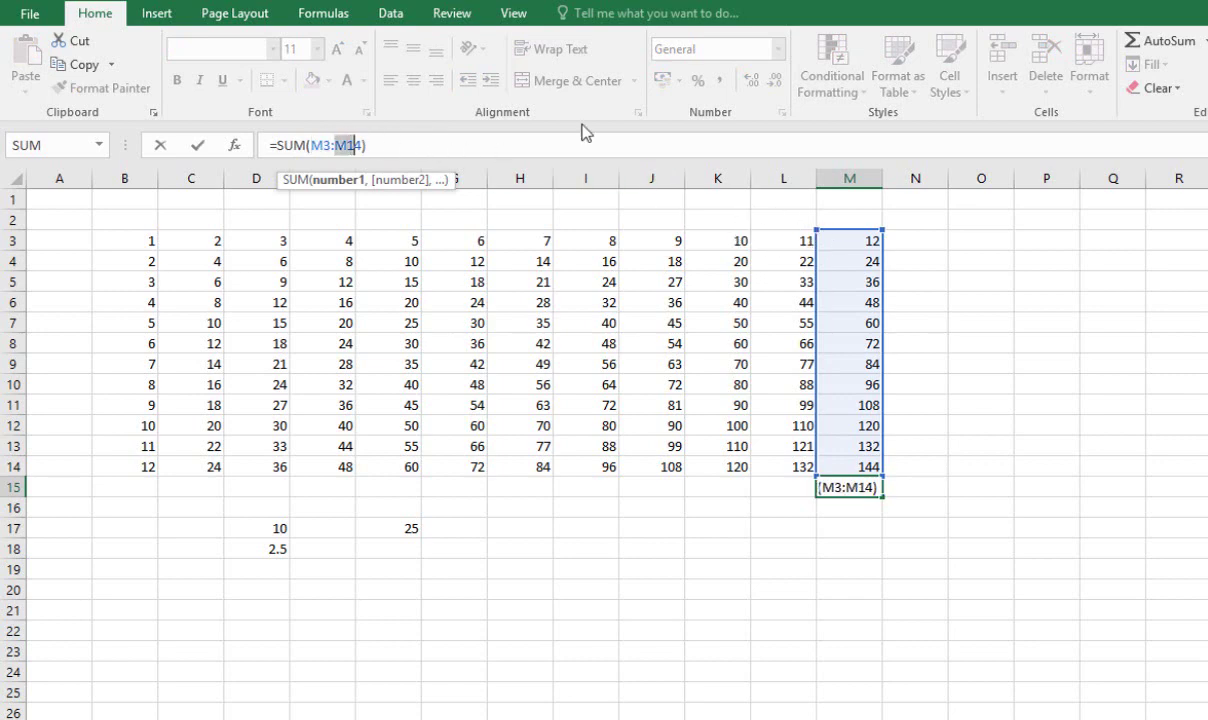
click(352, 145)
key(Return)
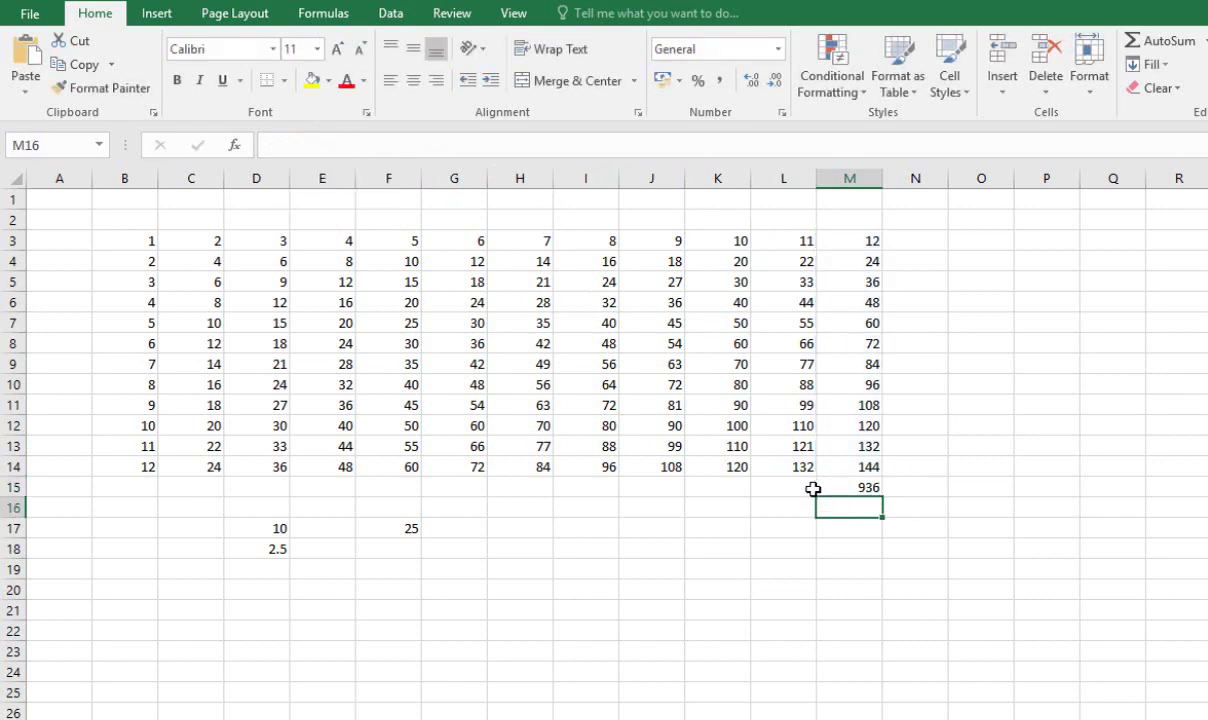
Total the values in L3:L14 in cell L15 using AutoSum
drag(795, 241, 797, 487)
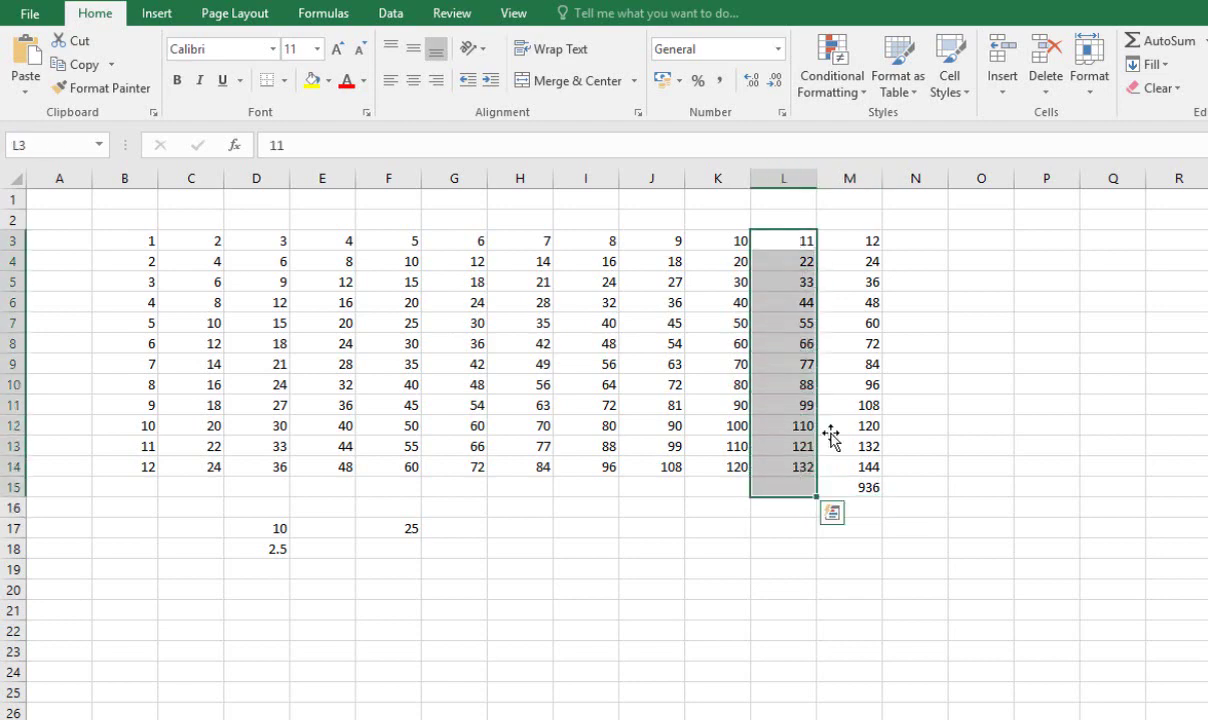
click(1155, 46)
click(930, 492)
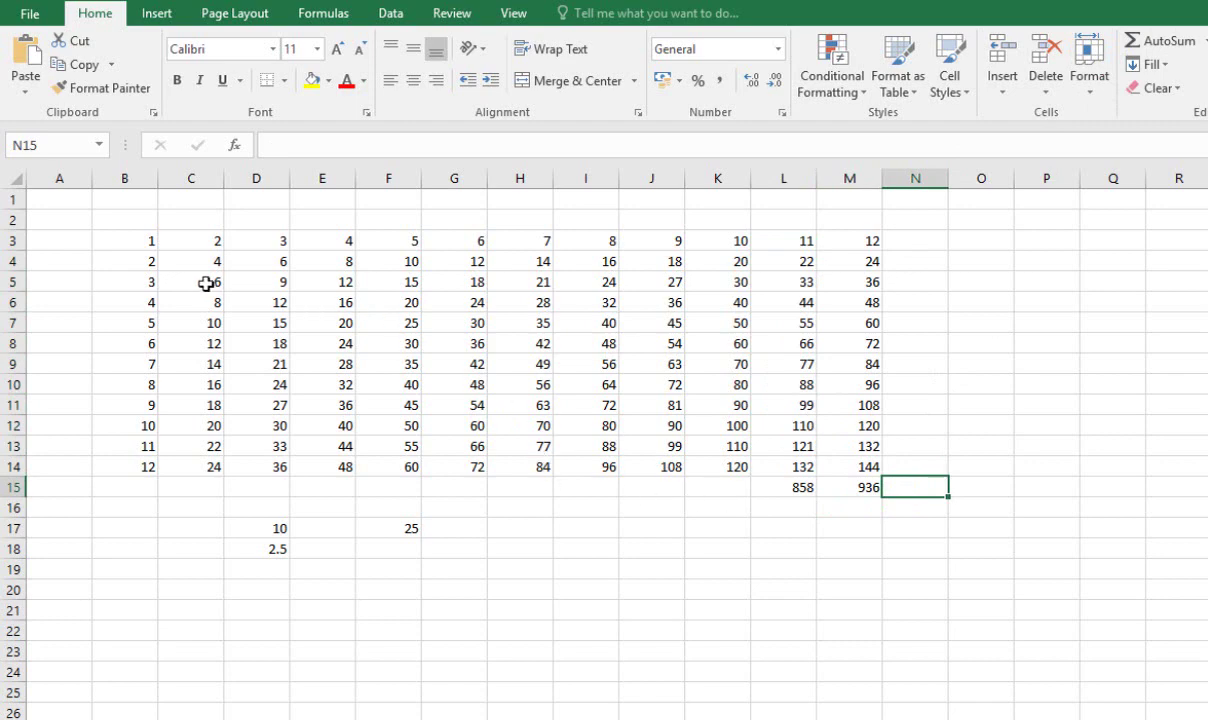
Total columns B through K of the table in row 15 at once by applying AutoSum to B3:K15
drag(136, 243, 712, 488)
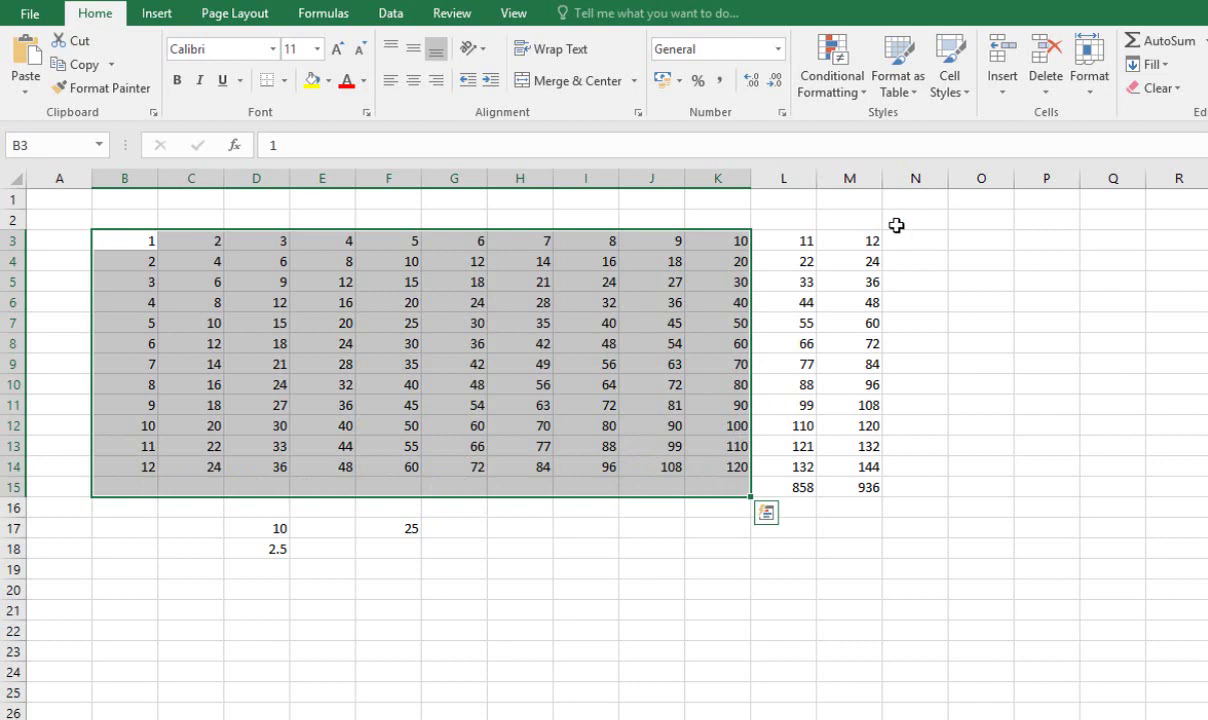
click(1158, 42)
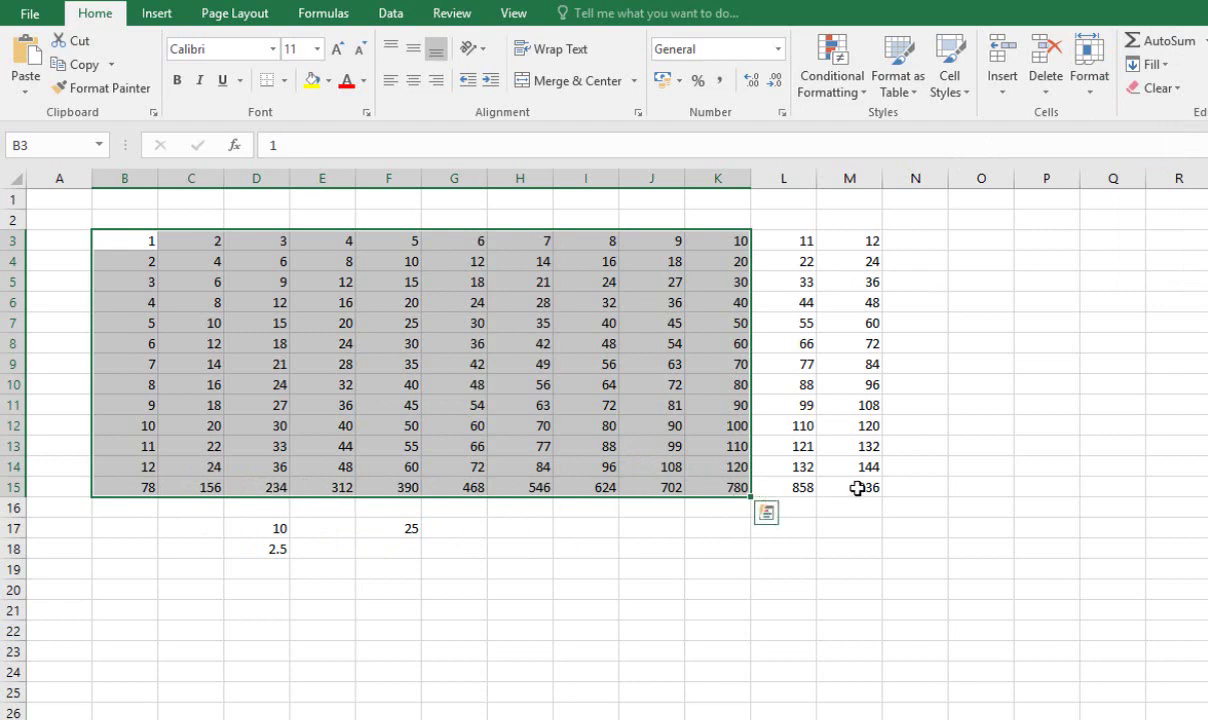
click(795, 566)
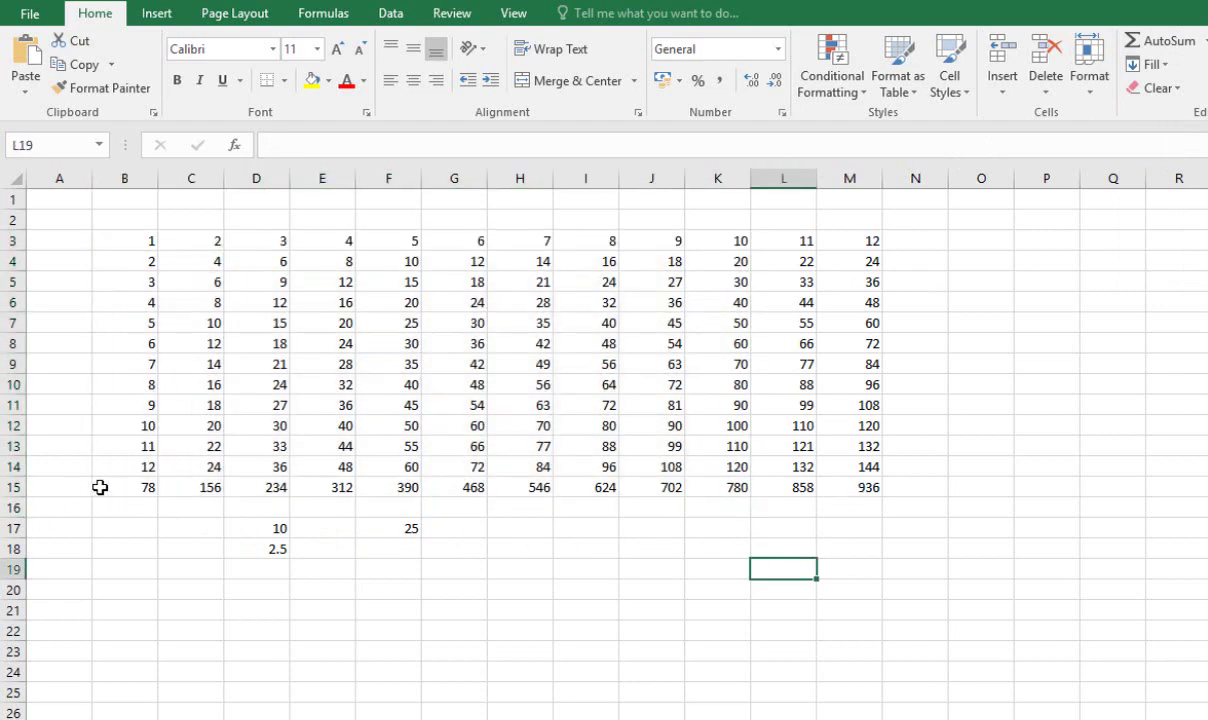
Sum the column totals B15:M15 into a grand total in cell N15 using AutoSum
drag(100, 488, 912, 488)
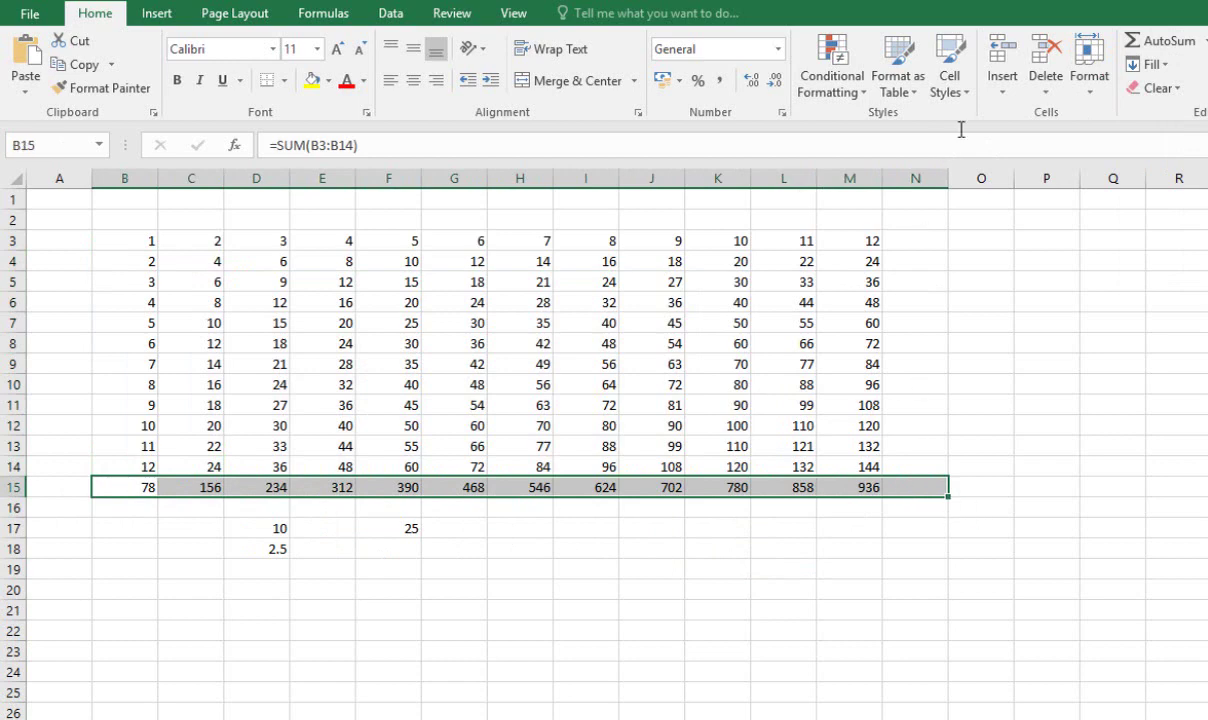
click(1132, 38)
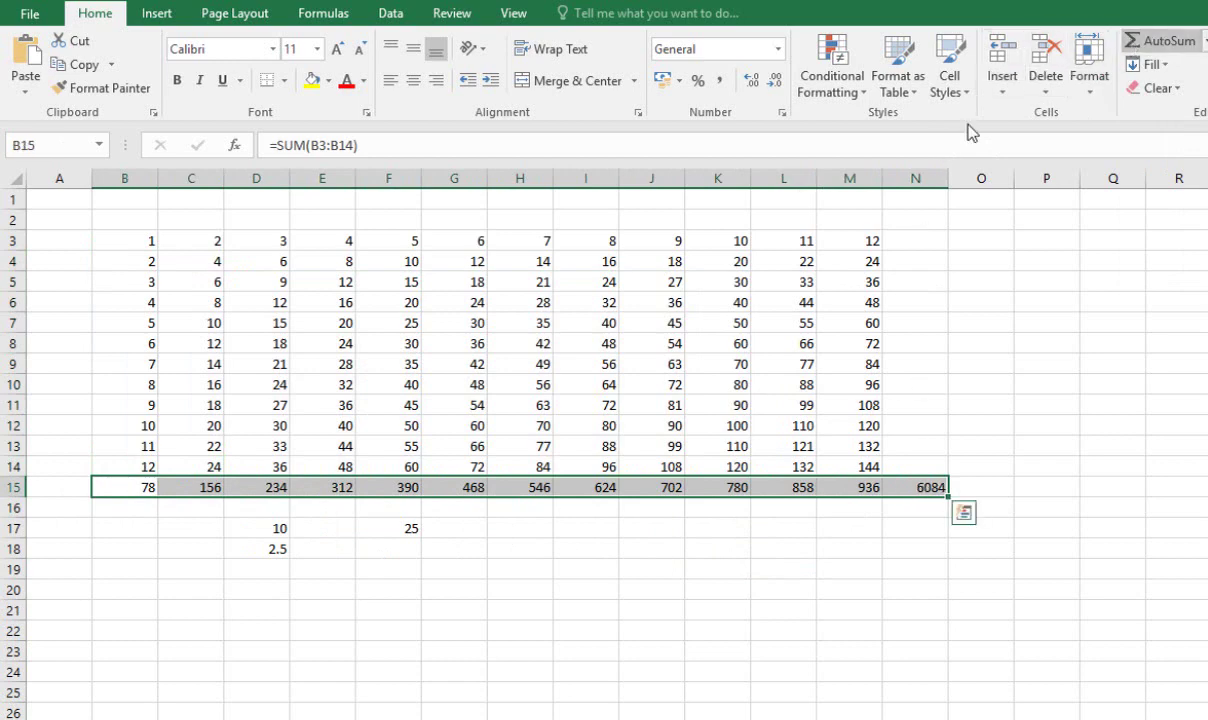
click(672, 505)
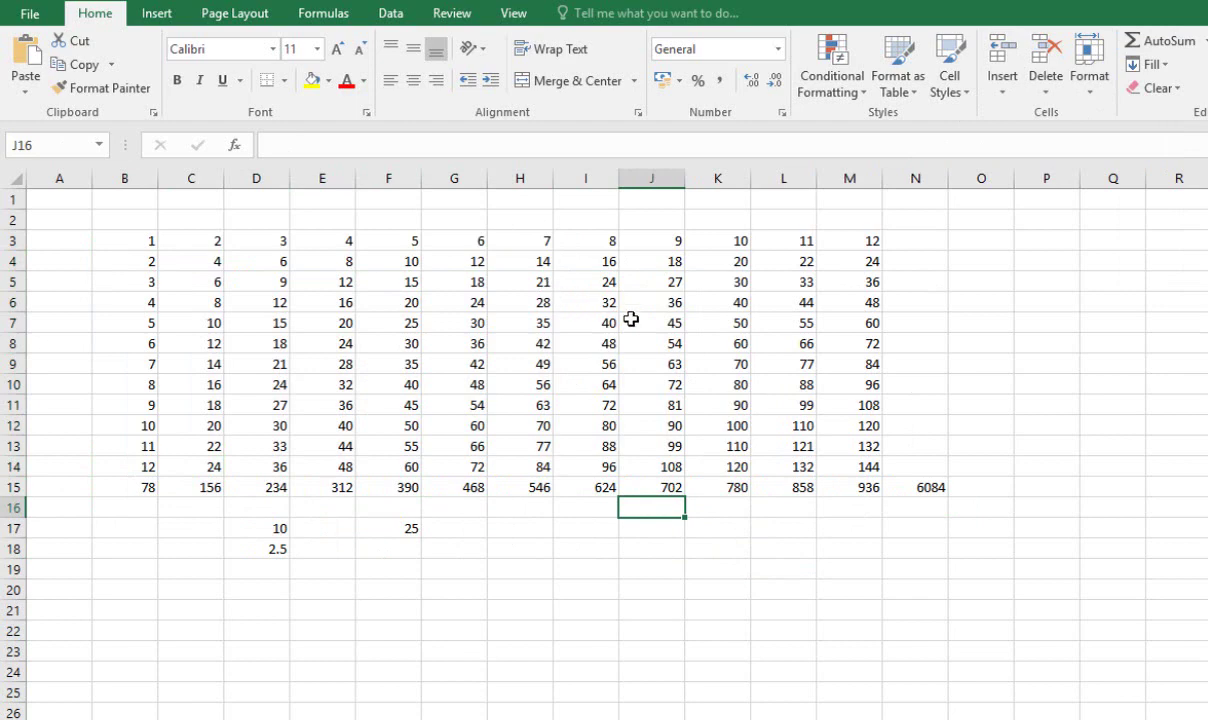
Highlight the grand total in cell N15 with a yellow fill
click(913, 488)
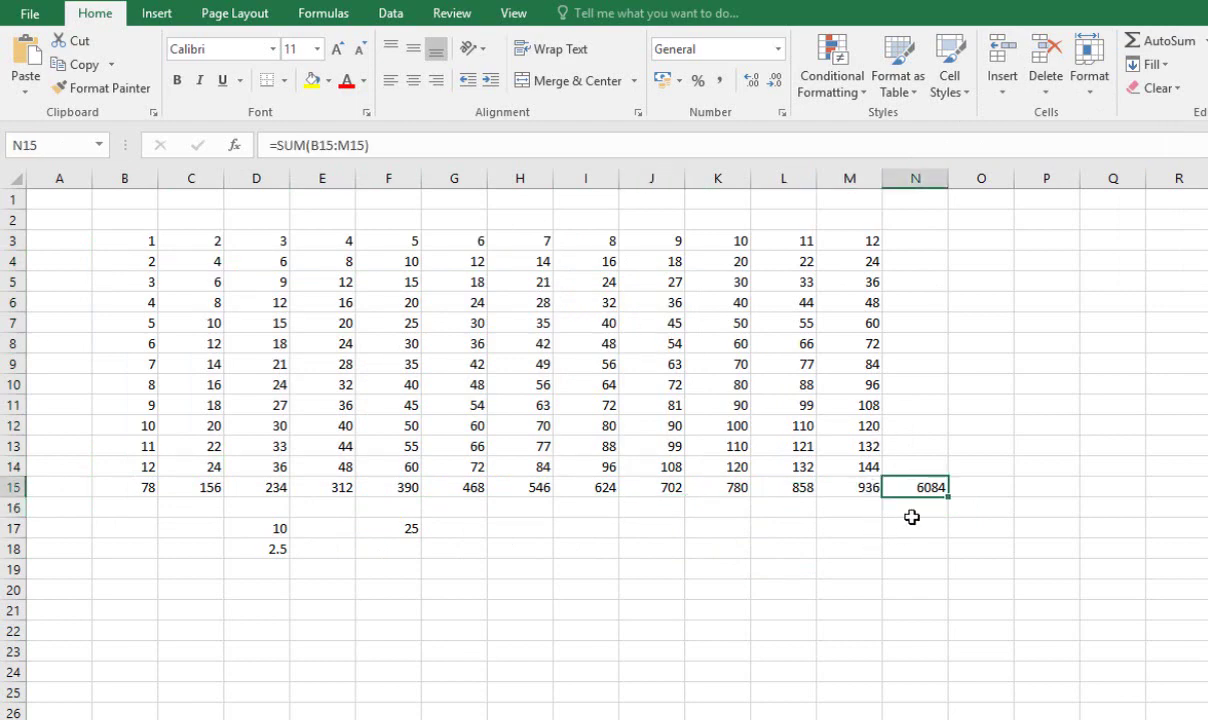
click(312, 80)
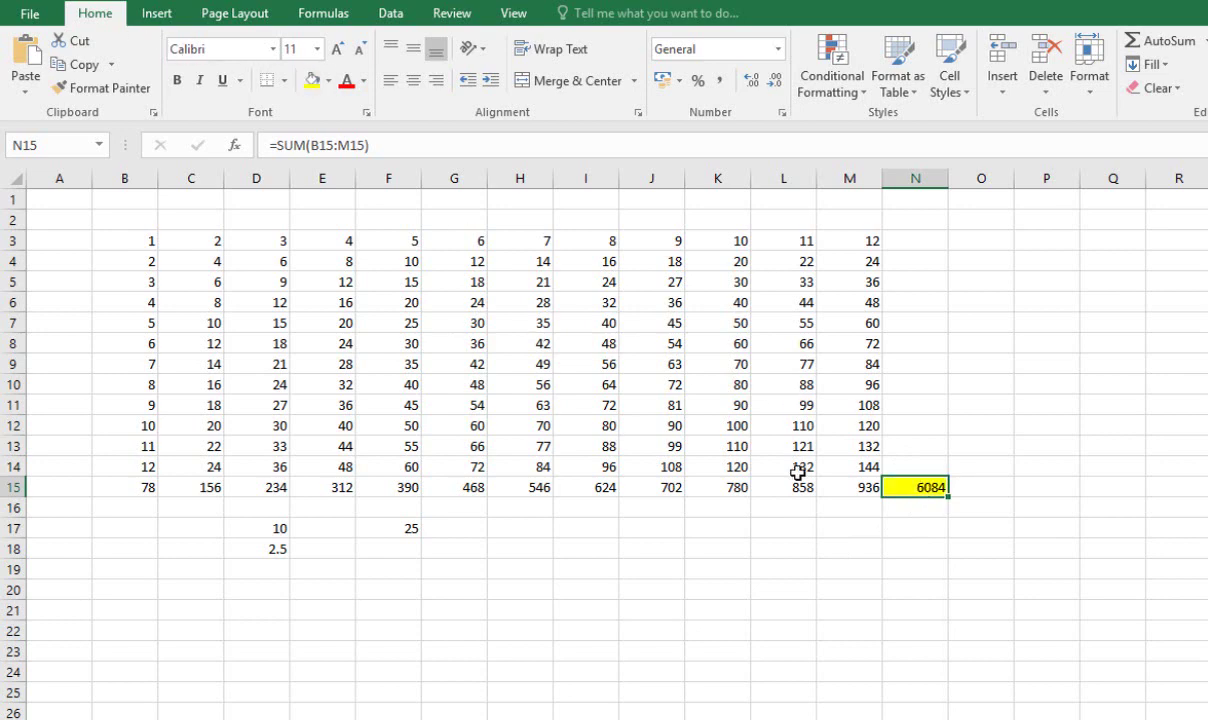
click(570, 567)
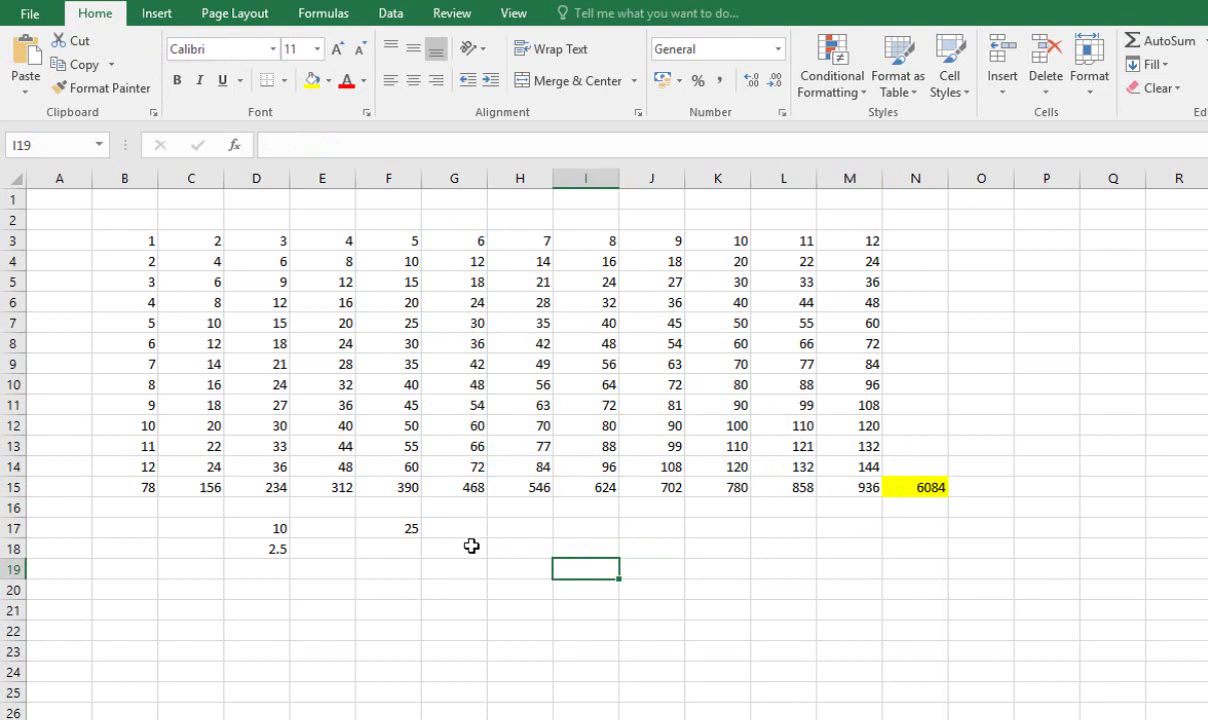
Enter 9 in cell H17 and 3 in cell H18 as the numbers for a division example
click(520, 530)
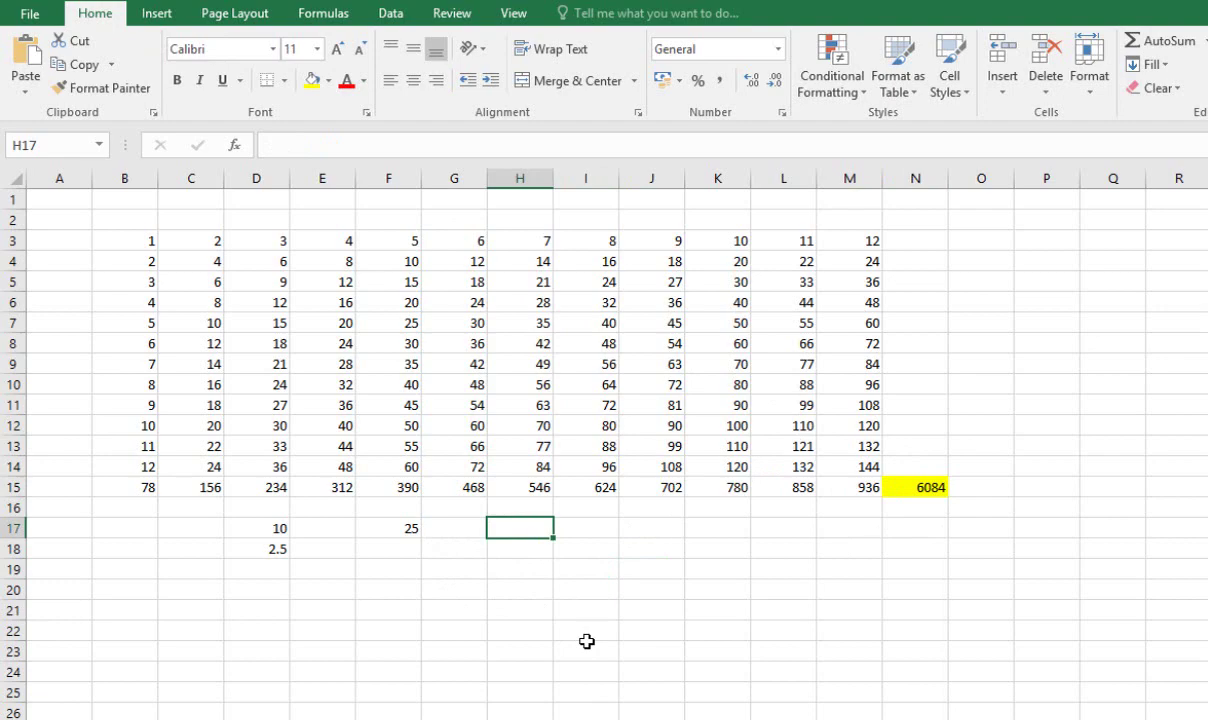
text(9)
key(Return)
text(3)
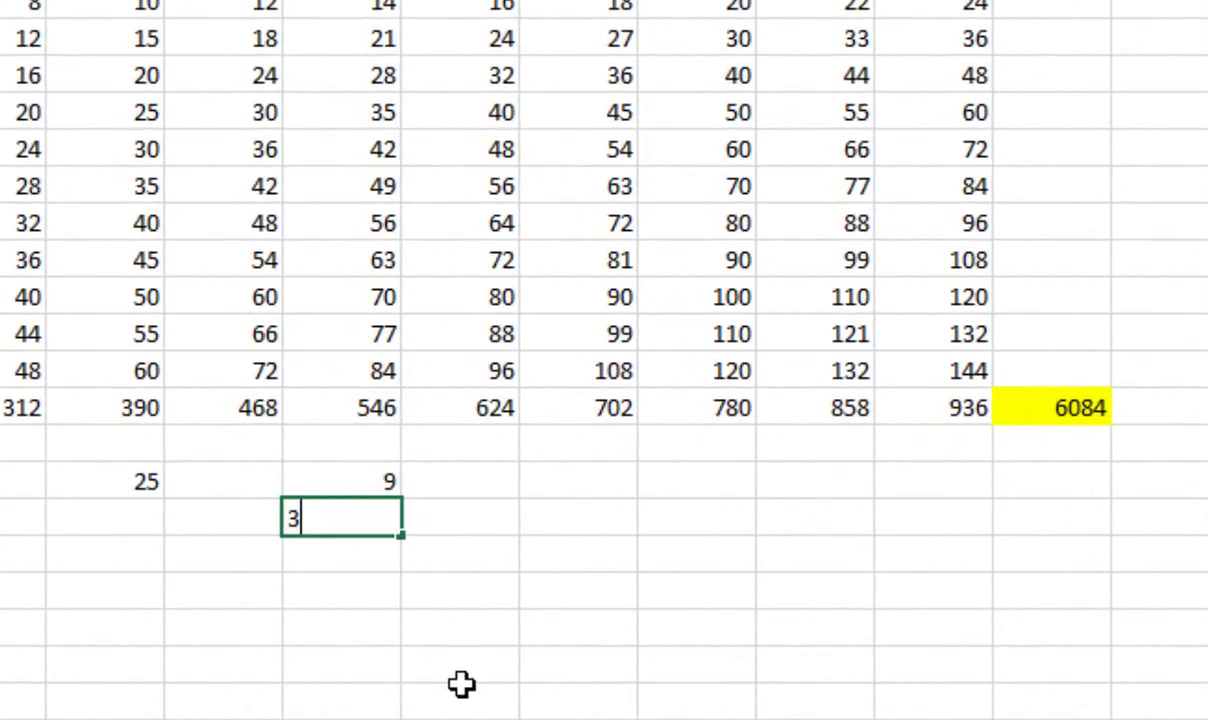
key(Tab)
Divide H17 by H18 in cell J17 with the cell-reference formula =H17/H18
key(Up)
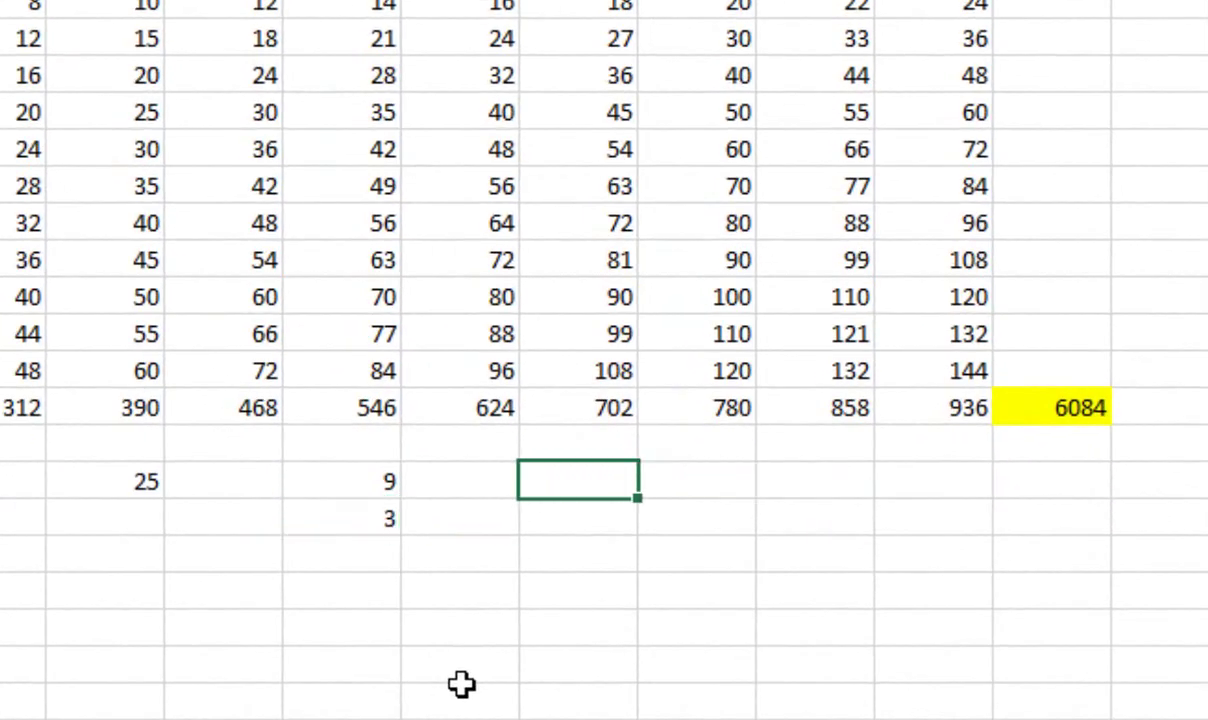
click(339, 484)
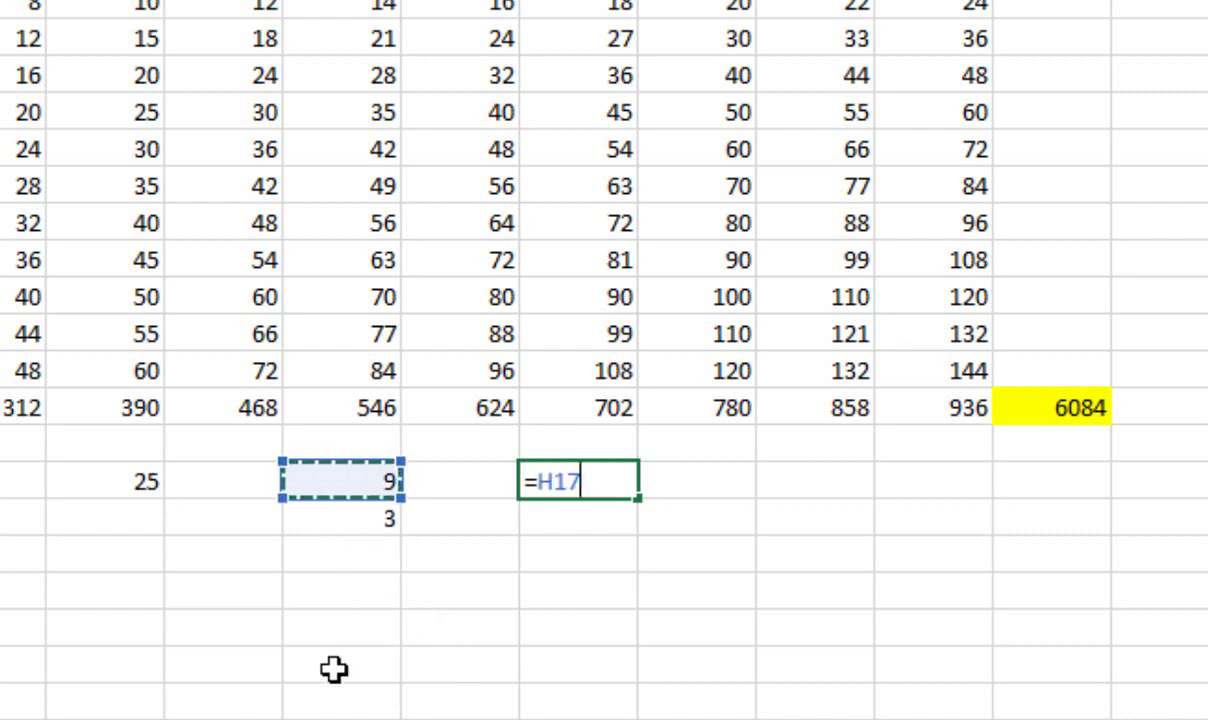
text(/)
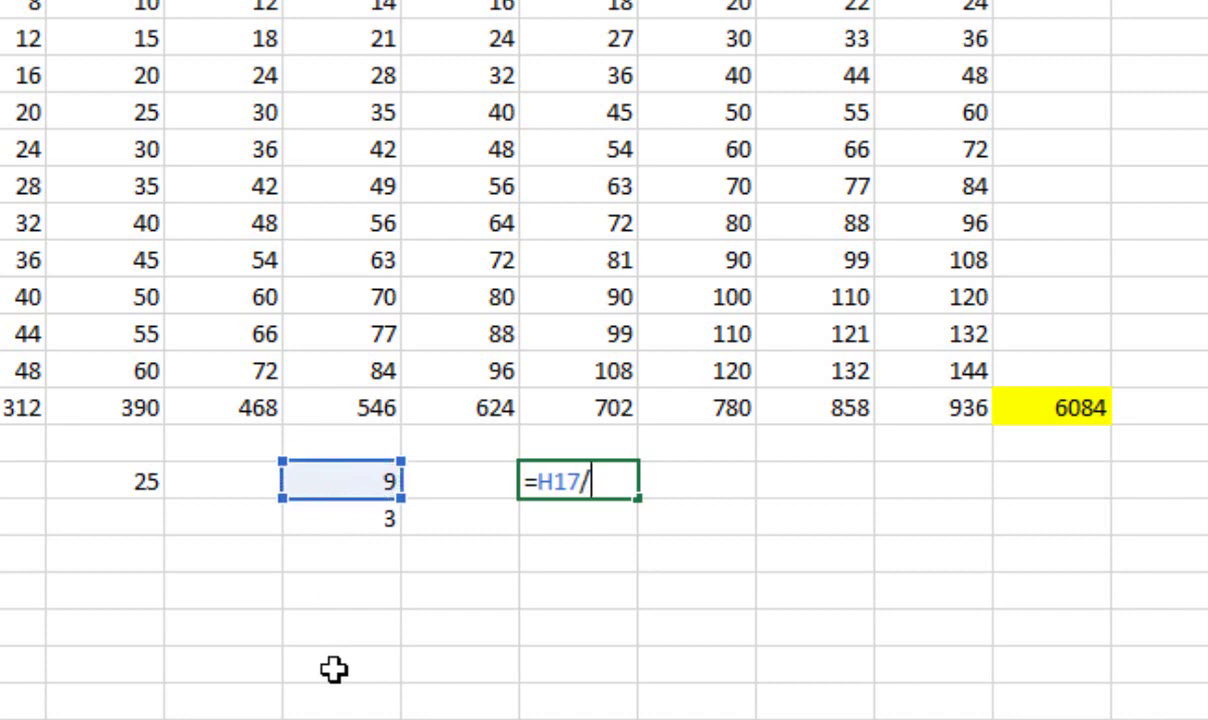
click(342, 518)
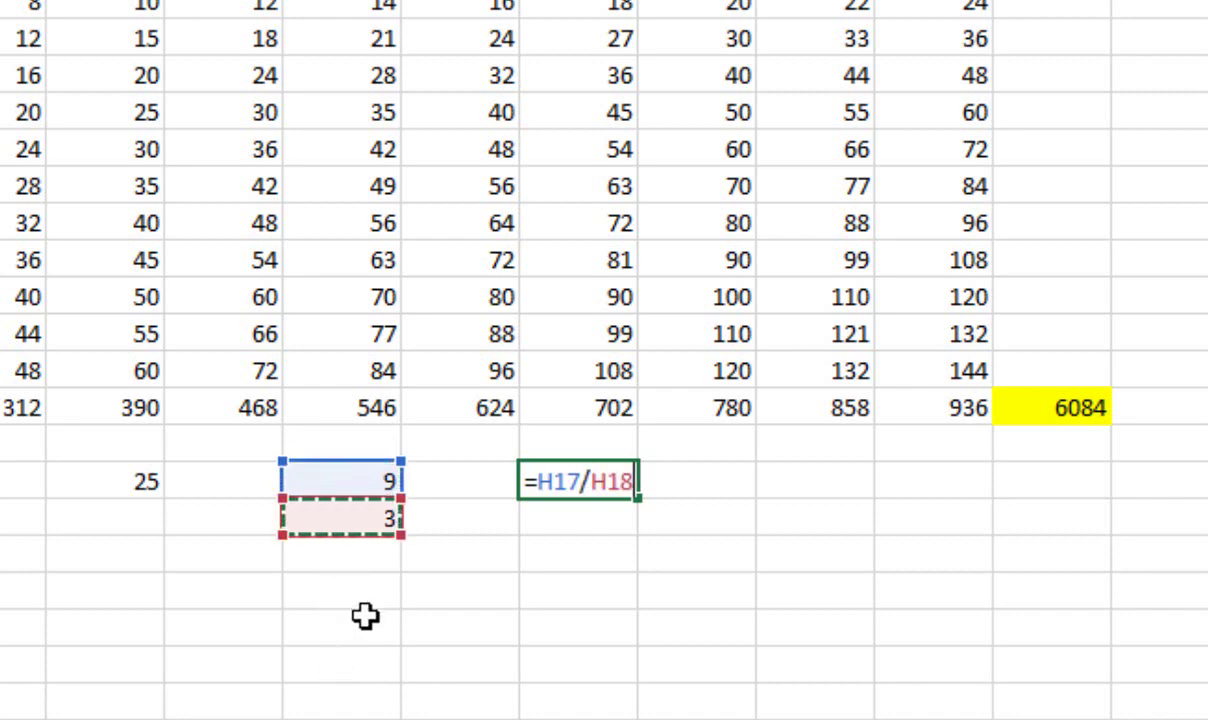
key(Return)
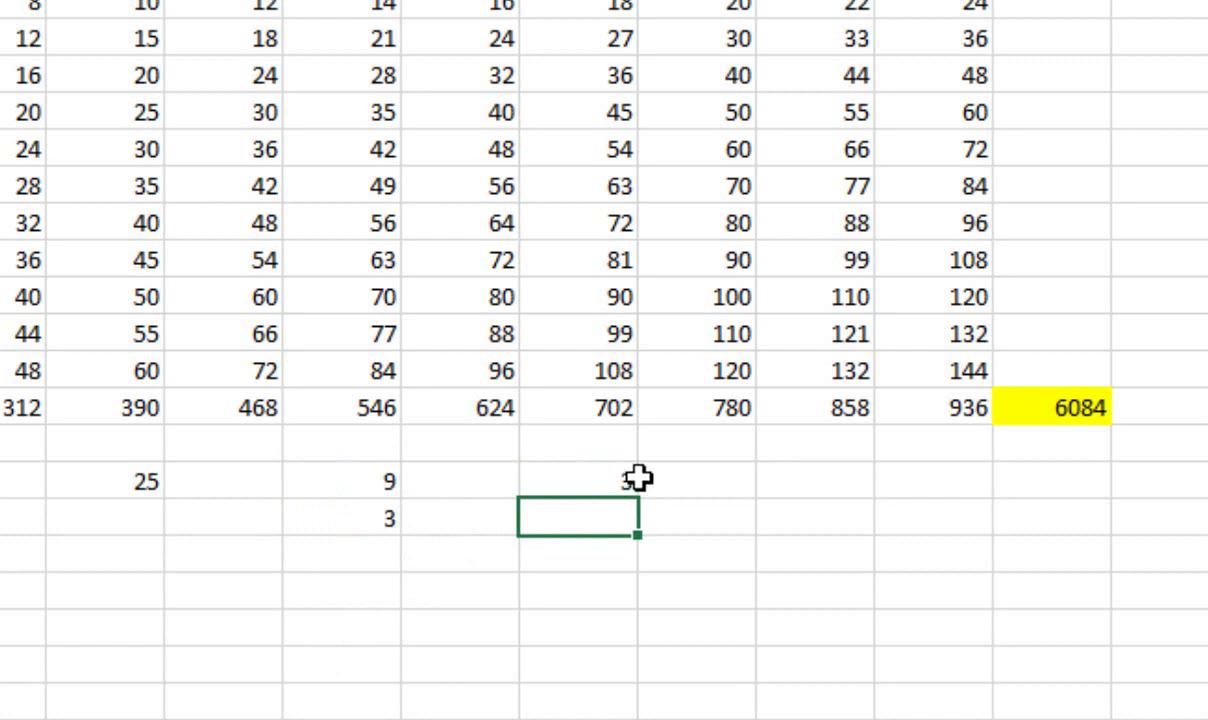
Change the dividend in cell H17 to 12
click(363, 484)
text(12)
key(Return)
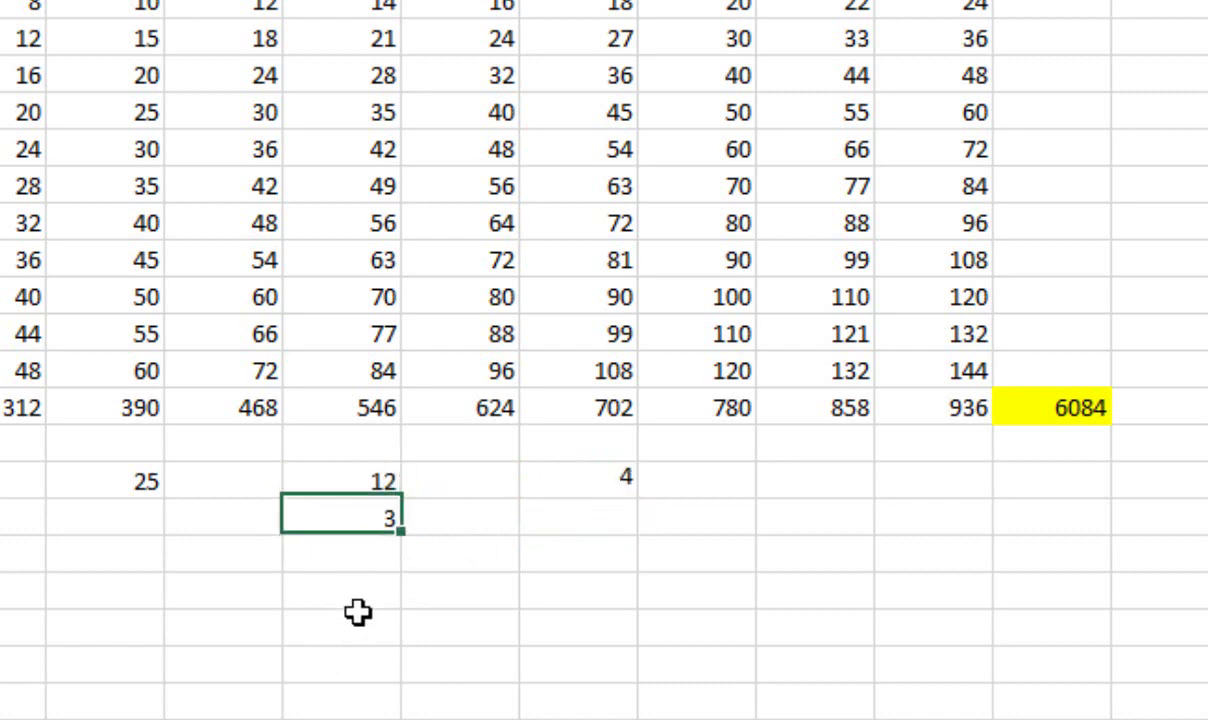